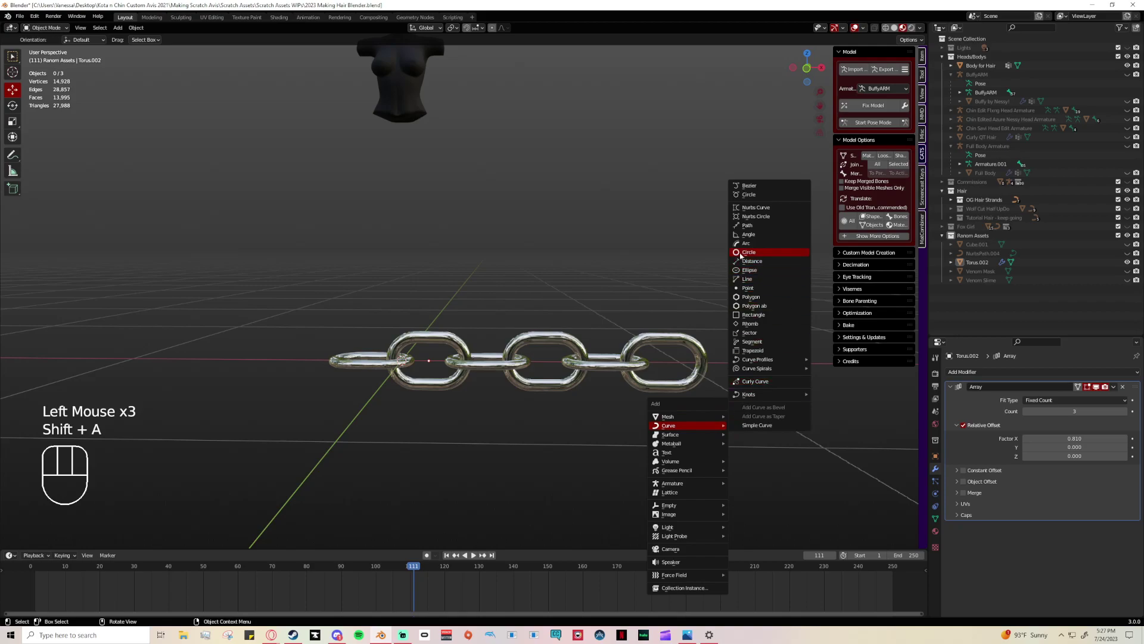
Step: Add a path curve scaled slightly longer than the chain and assign it to the chain through a new Curve modifier
key(s)
click(649, 379)
click(650, 379)
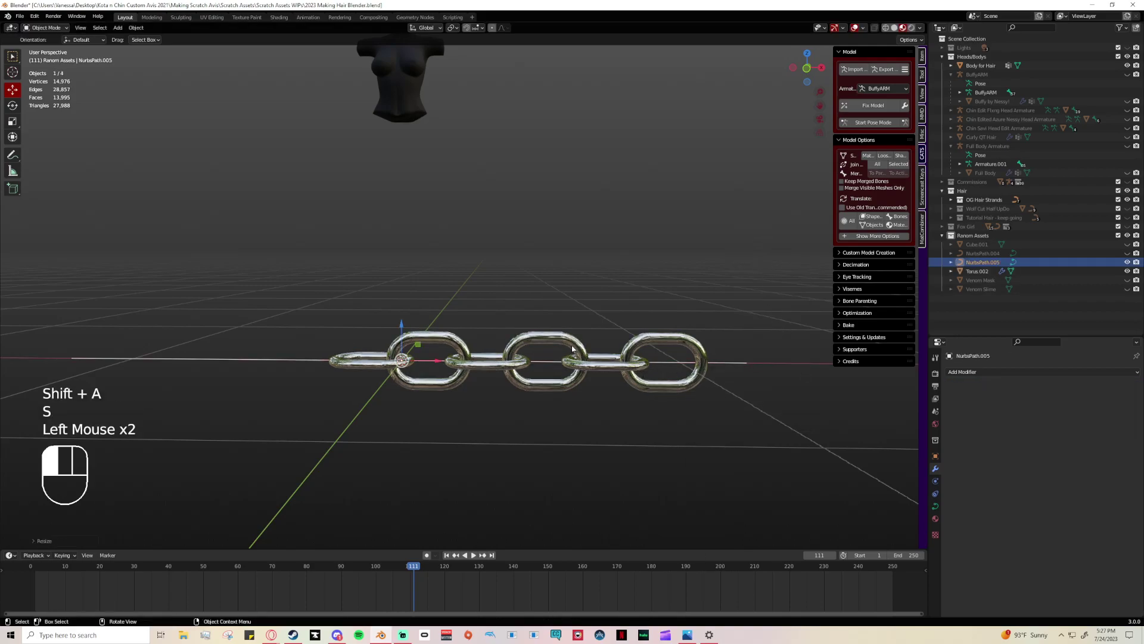
click(1068, 373)
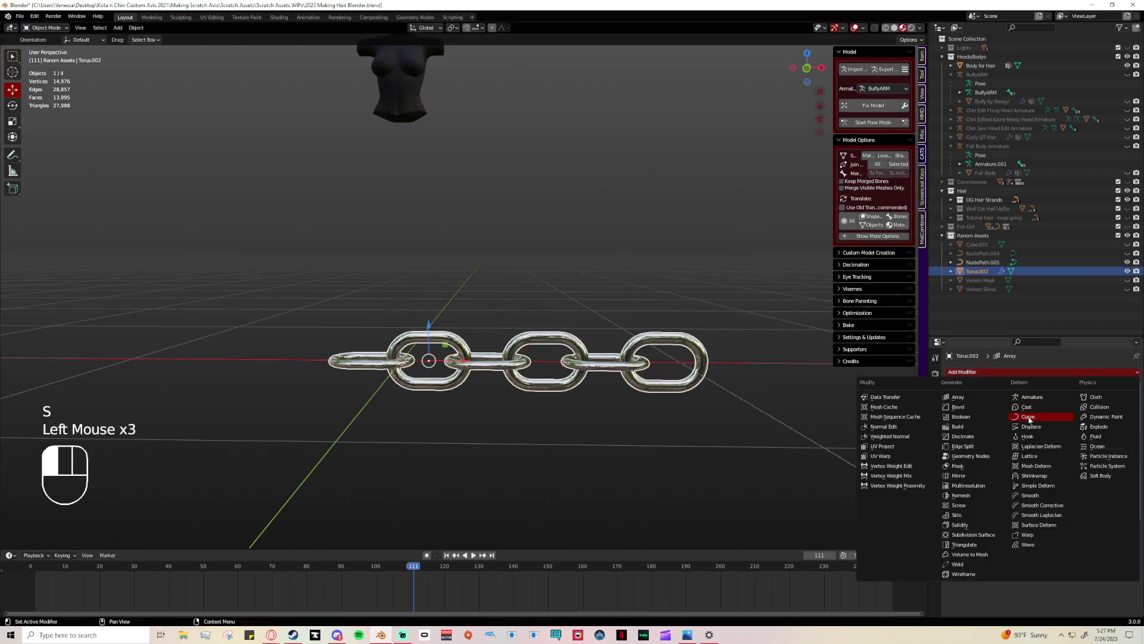
click(1040, 423)
drag(1123, 540, 740, 365)
Step: Slide the chain along the X axis and set its Array count to 6
scroll(596, 380, down, 2)
drag(466, 349, 565, 365)
mouse_move(1067, 411)
mouse_down()
mouse_move(1102, 411)
mouse_move(1066, 411)
mouse_move(1088, 411)
mouse_up()
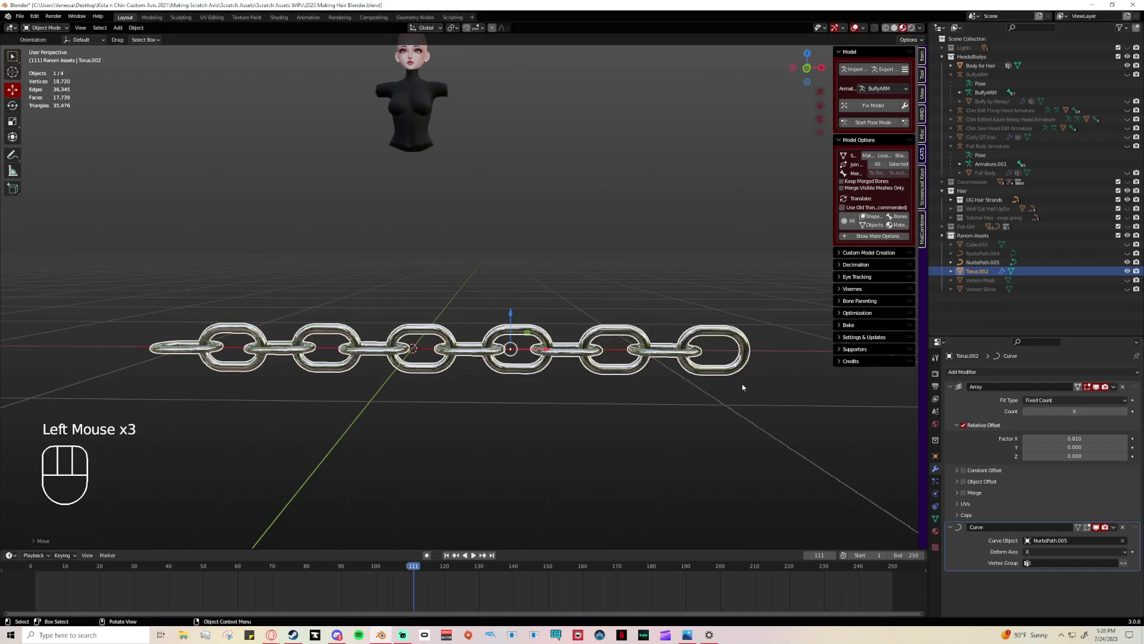
Step: Scale the chain down, shift it toward the start of the path, and set its Array count to 18
key(s)
click(538, 353)
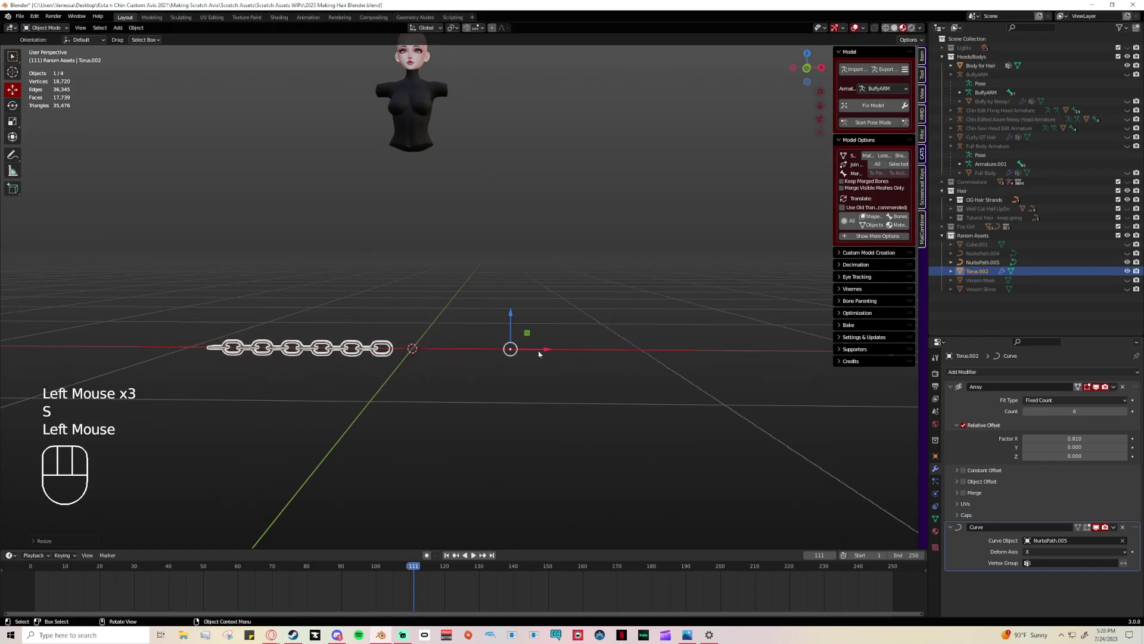
click(538, 354)
click(481, 347)
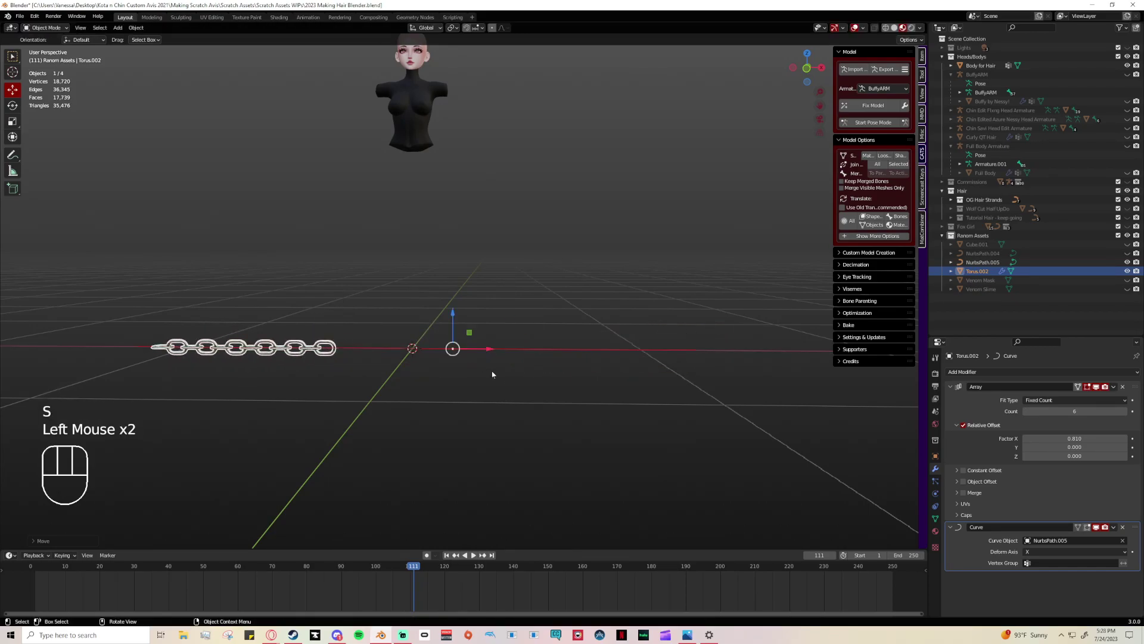
click(322, 359)
drag(1049, 411, 1096, 411)
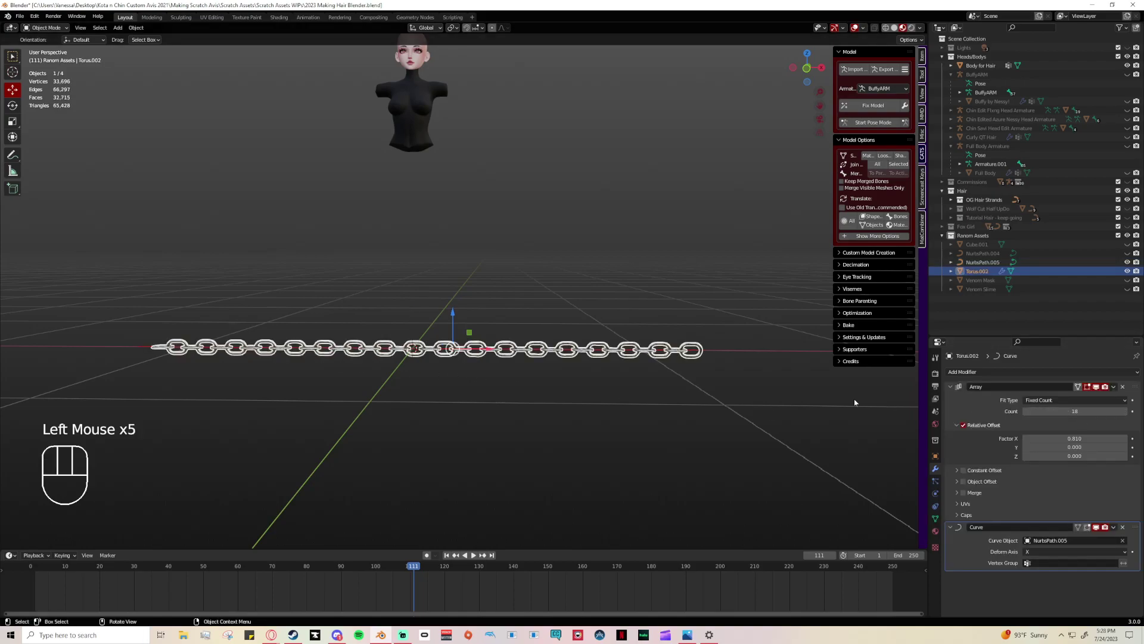
Step: Select the chain and its path together, move them away from the origin, and rescale them
key(Tab)
key(Tab)
click(415, 348)
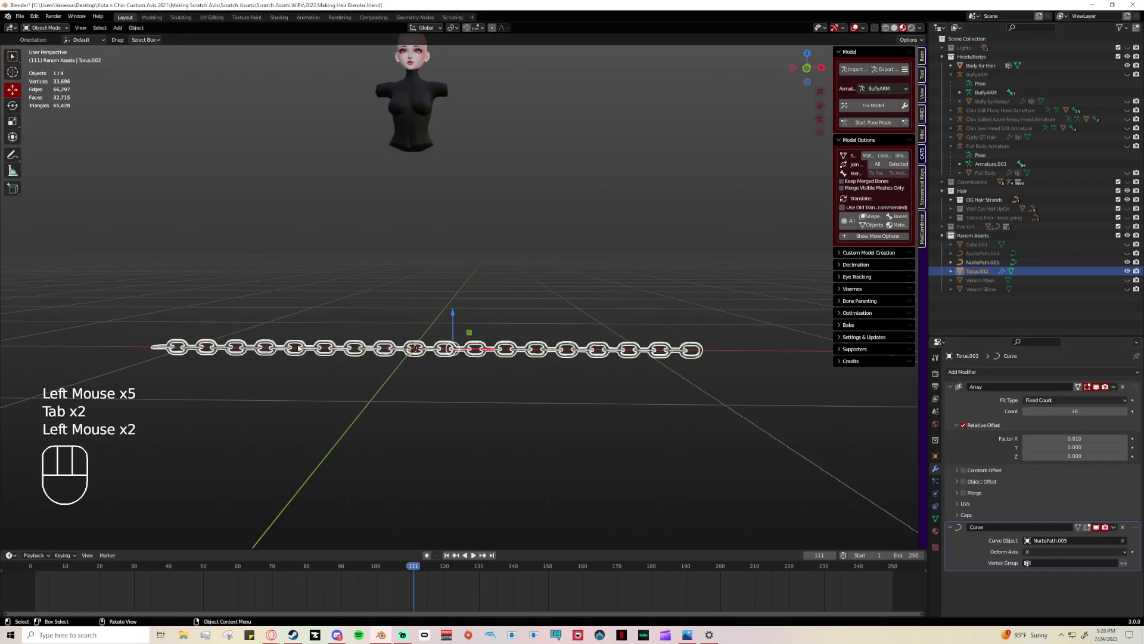
shift+click(417, 349)
click(428, 352)
shift+click(428, 351)
drag(569, 352, 570, 251)
key(s)
click(453, 277)
Step: Try bending the chain by moving the path's middle and end control points in Edit Mode
shift+middle_drag(453, 277, 414, 356)
scroll(437, 336, up, 2)
click(157, 342)
key(Tab)
click(400, 330)
drag(441, 356, 364, 318)
click(606, 308)
drag(613, 305, 536, 324)
Step: Undo the control point edits on the path and return to Object Mode
key(ctrl+z)
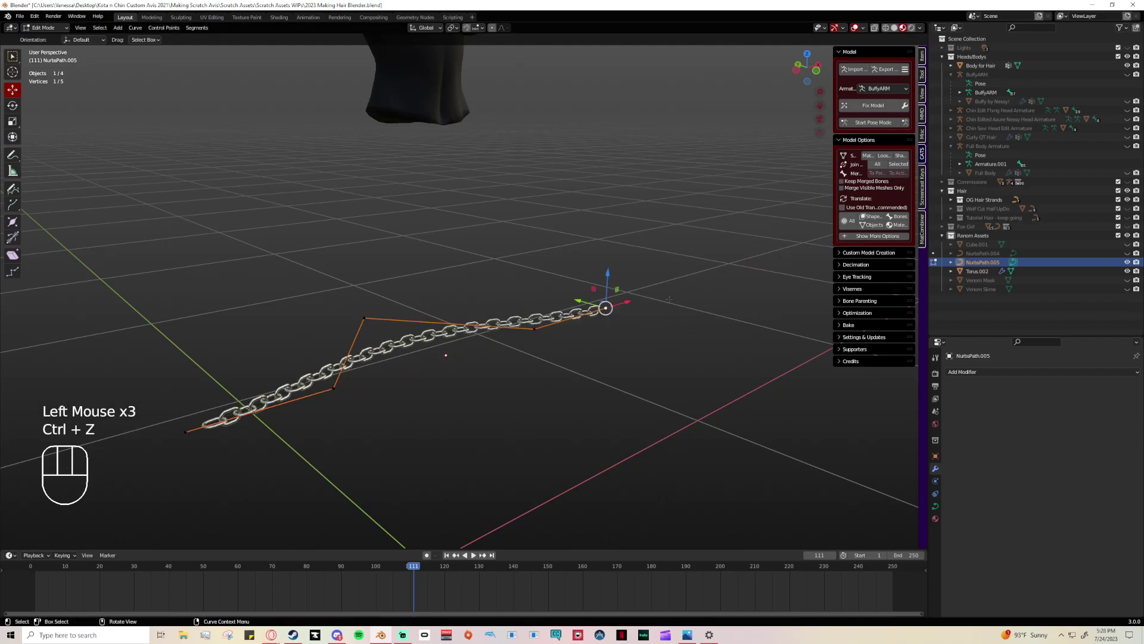
click(817, 75)
scroll(488, 289, up, 2)
key(ctrl+z)
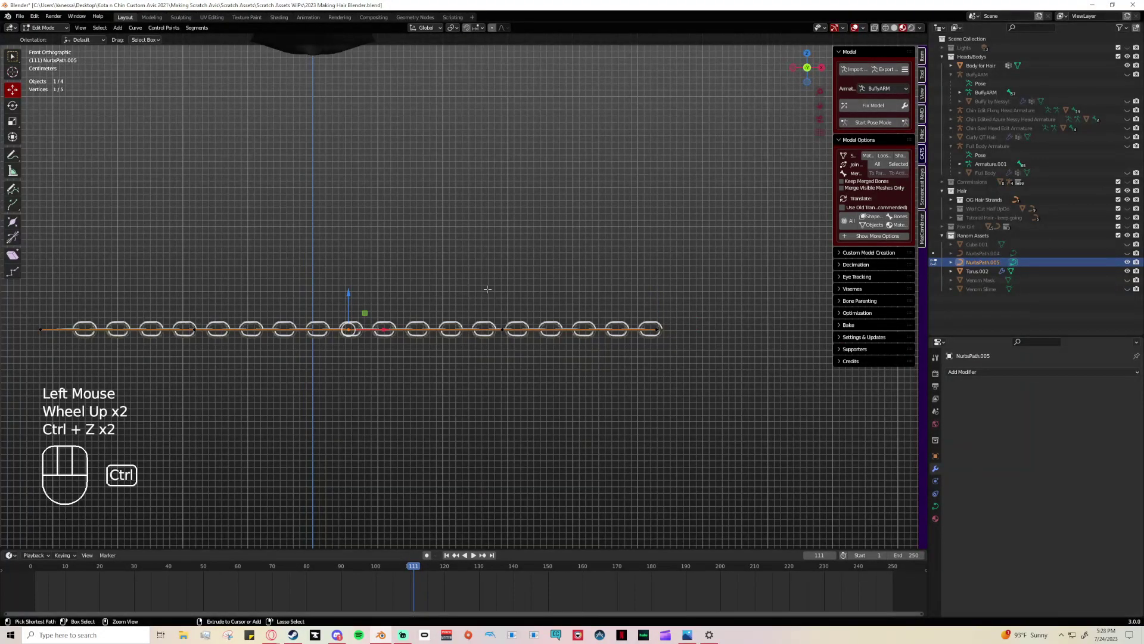
scroll(487, 289, down, 1)
middle_drag(488, 289, 471, 370)
click(470, 370)
key(ctrl+z)
key(ctrl+z)
key(ctrl+z)
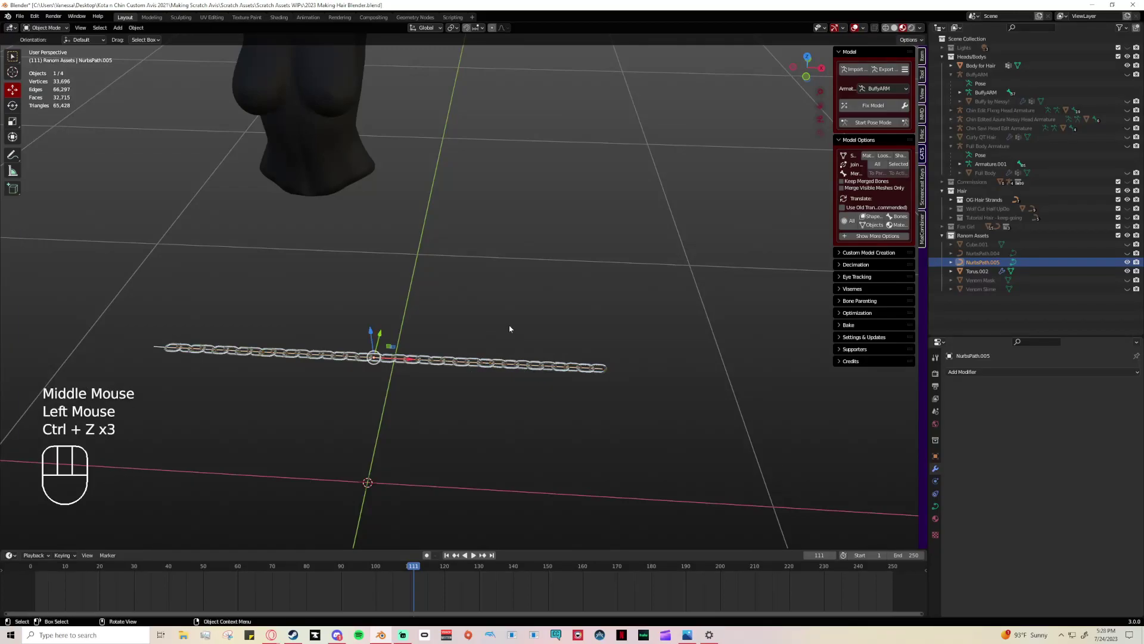
Step: Delete the path curve that the chain follows
key(Delete)
scroll(519, 374, down, 2)
key(ctrl+a)
click(383, 302)
Step: Add a Bezier circle at the origin and scale it to a ring for the chain to follow
key(shift+a)
mouse_move(367, 298)
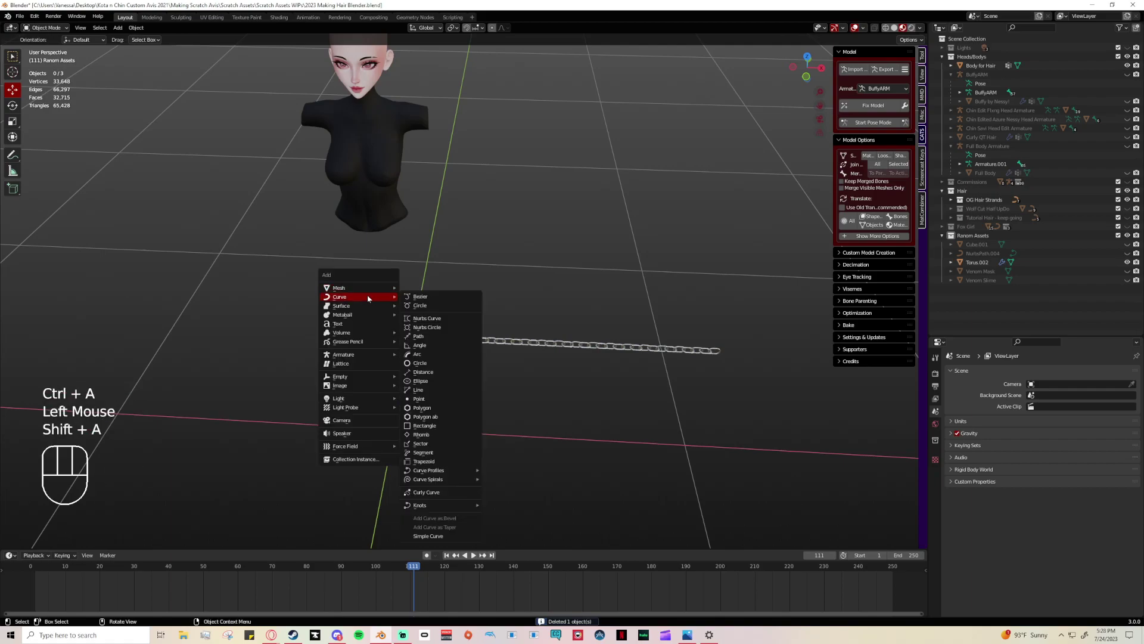
click(423, 305)
key(s)
click(506, 401)
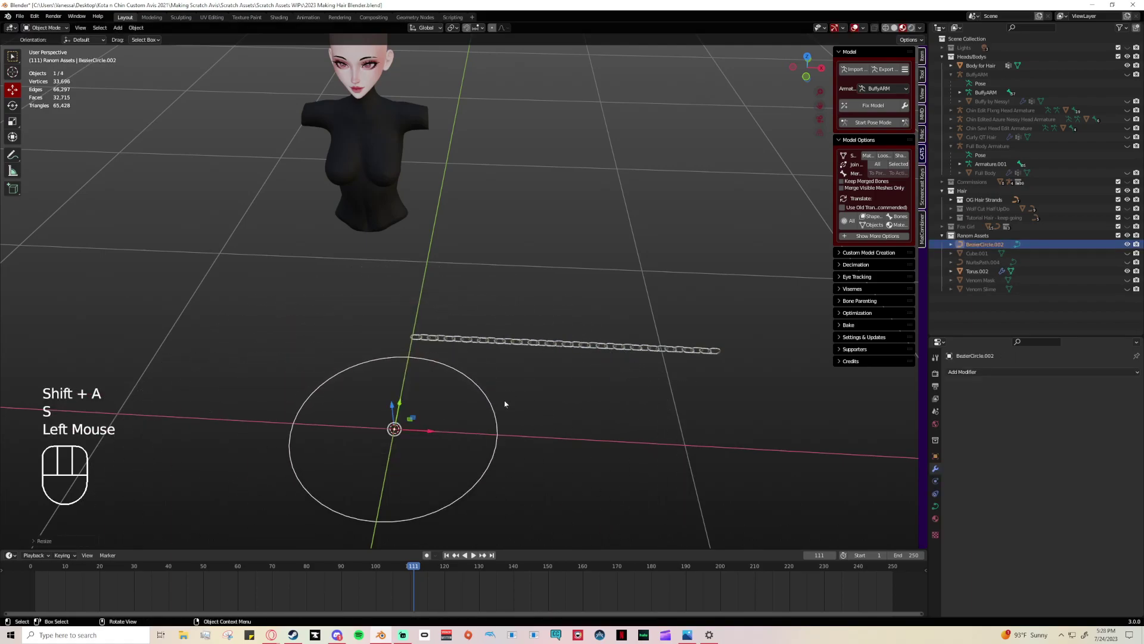
Step: Assign the Bezier circle as the curve object of the chain's Curve modifier
click(526, 367)
middle_drag(526, 367, 800, 413)
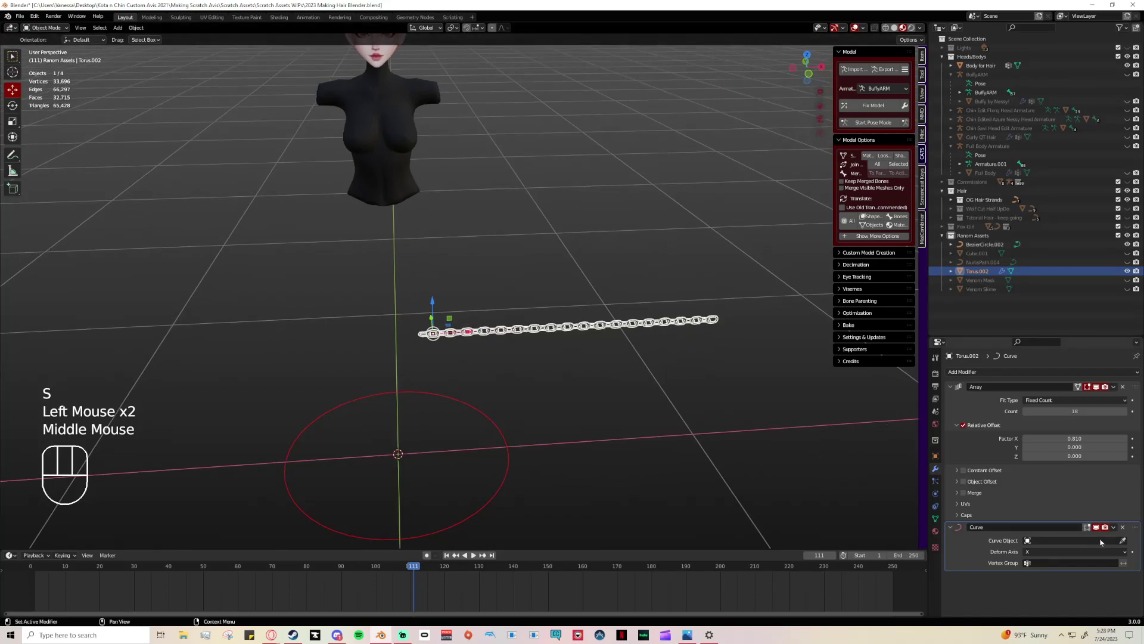
click(1123, 540)
click(487, 409)
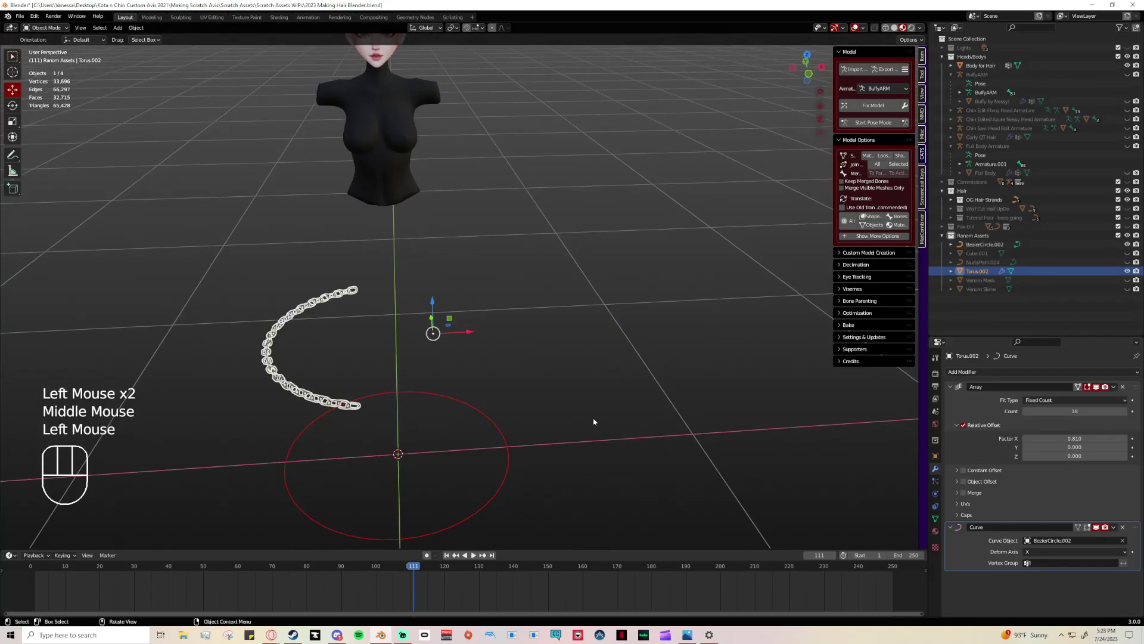
Step: Move the chain onto the circle and set its Array count to 44 to fill the ring
drag(424, 325, 524, 480)
middle_drag(524, 480, 349, 407)
mouse_move(1055, 411)
mouse_down()
mouse_move(1106, 411)
mouse_move(1071, 412)
mouse_up()
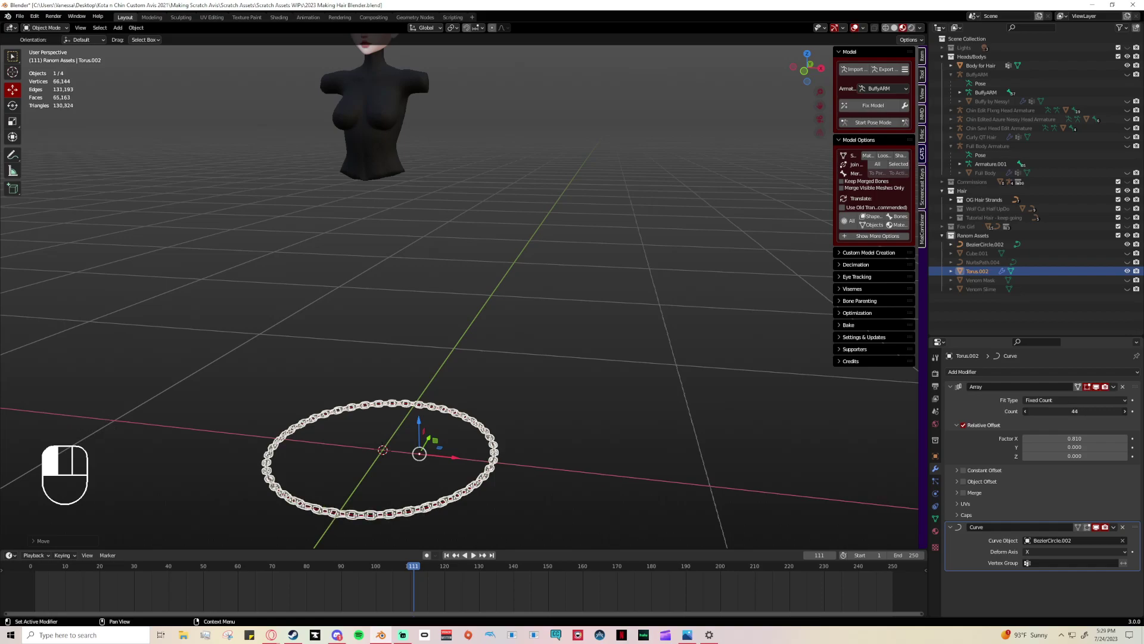
Step: Try an Array count of 45 on the chain and return it to 44
shift+middle_drag(721, 453, 672, 396)
scroll(600, 389, up, 4)
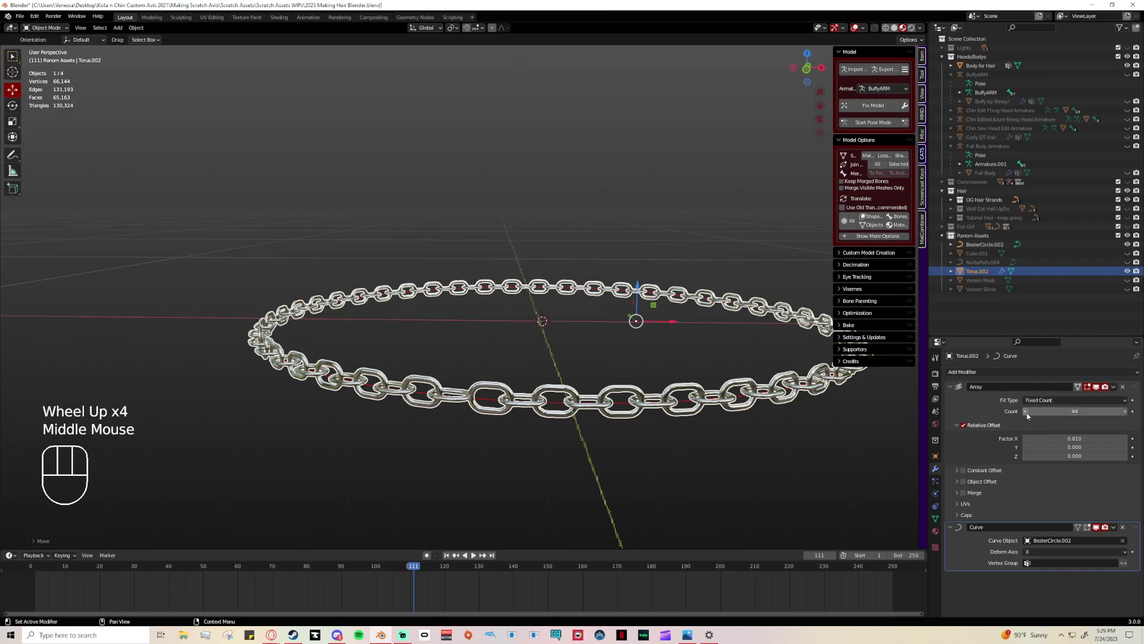
drag(1071, 412, 1064, 411)
click(1125, 411)
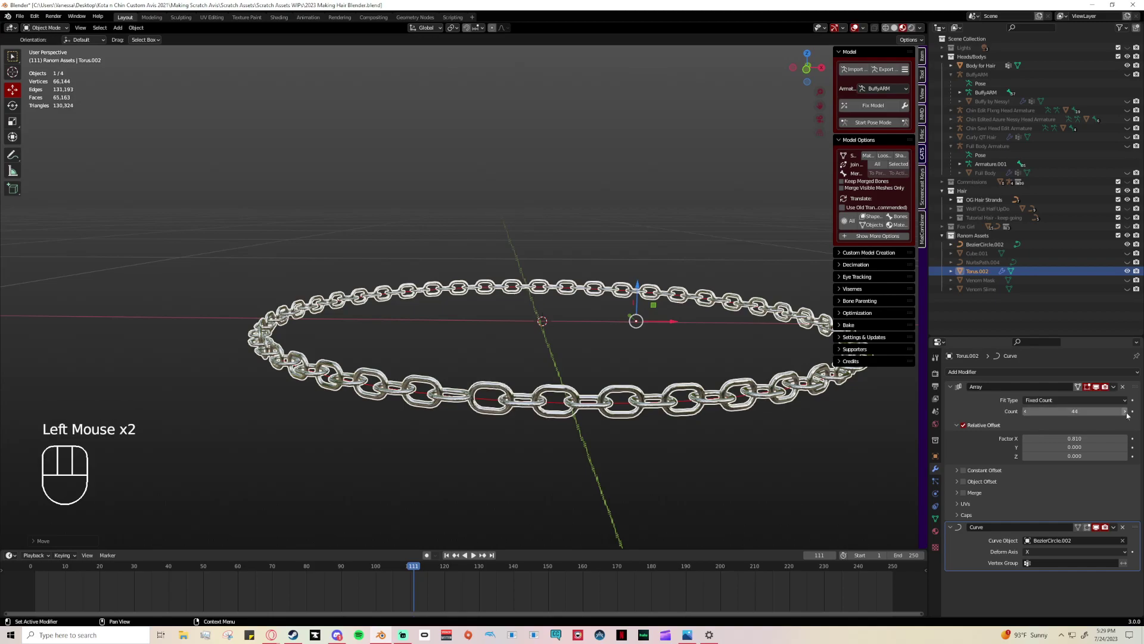
click(1125, 412)
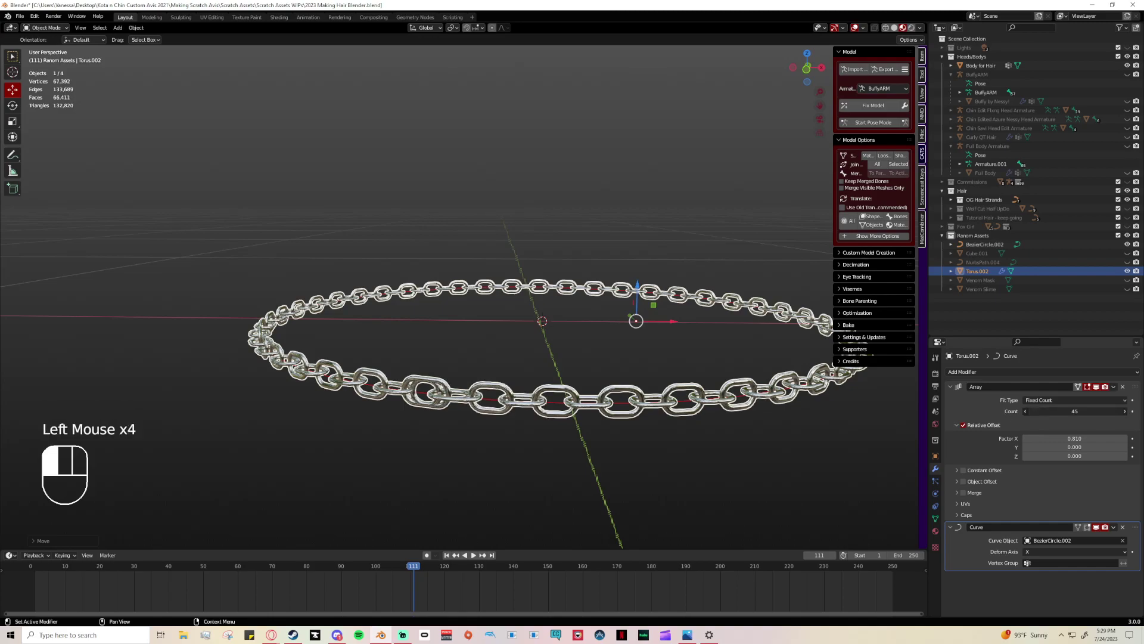
click(1022, 414)
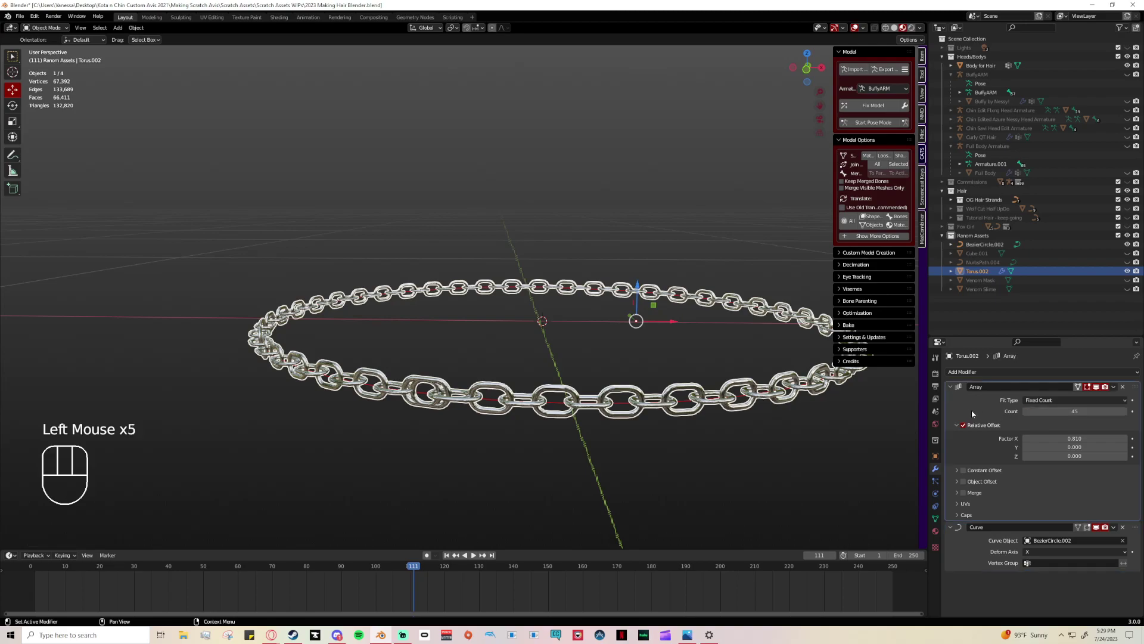
click(1025, 411)
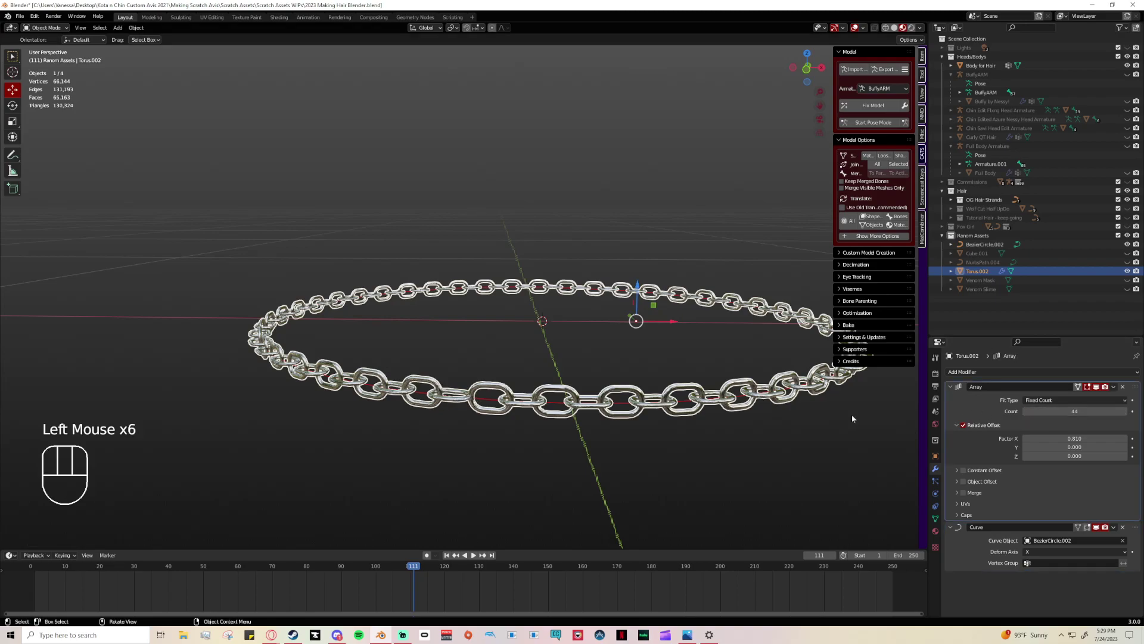
Step: Examine up close how the first and last links meet where the chain ring closes
scroll(638, 421, up, 2)
shift+middle_drag(664, 434, 678, 354)
scroll(581, 331, up, 1)
middle_drag(581, 331, 540, 401)
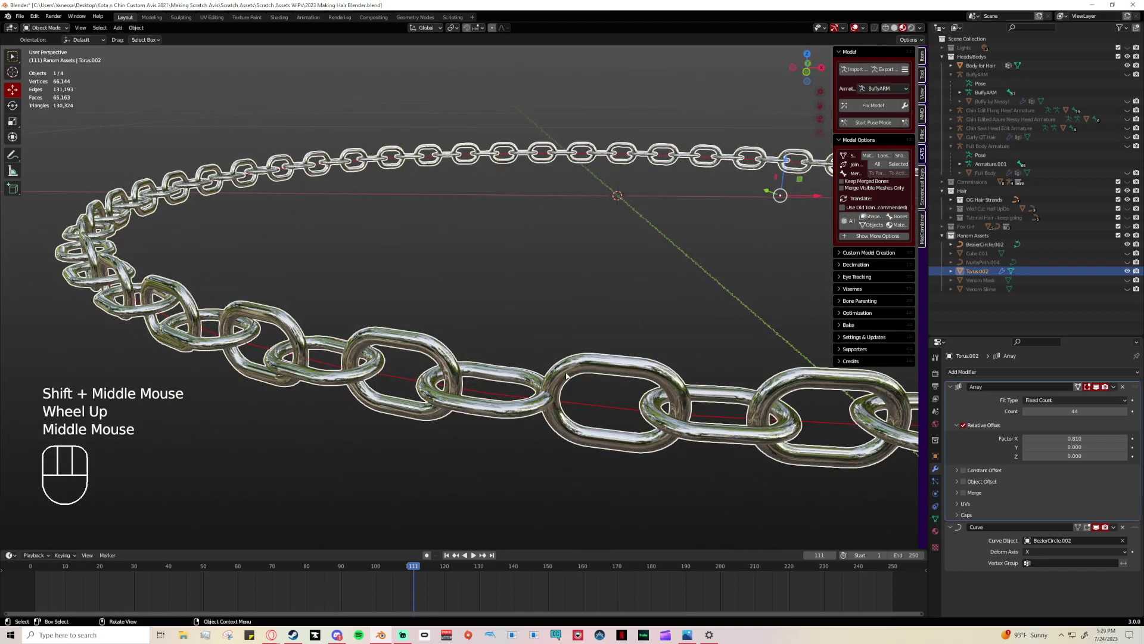
key(Tab)
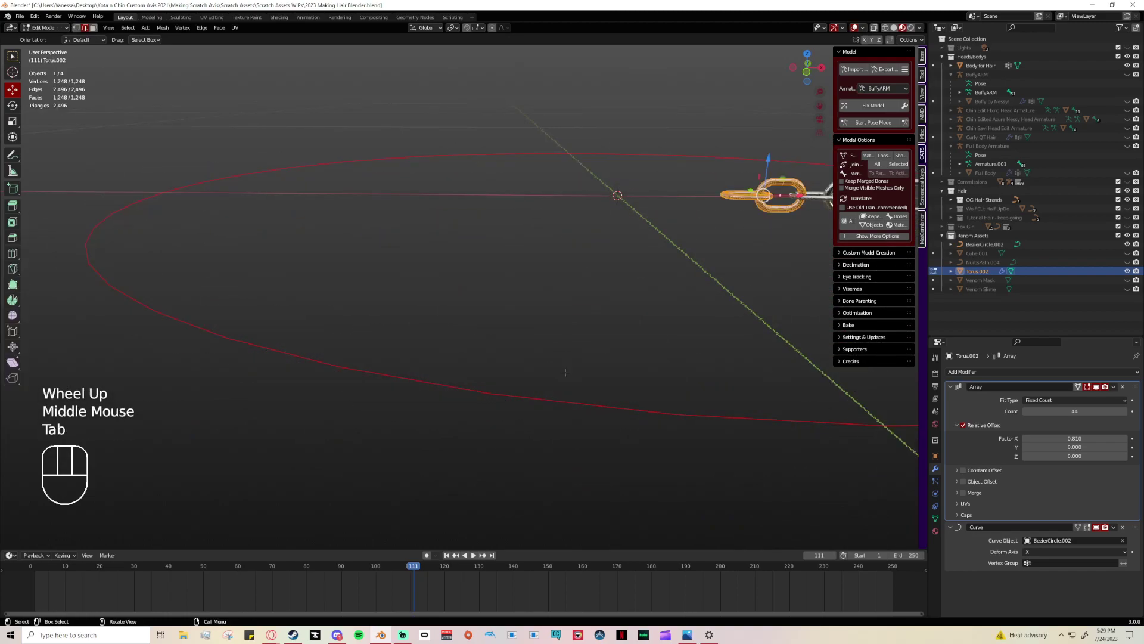
scroll(715, 286, down, 2)
key(Tab)
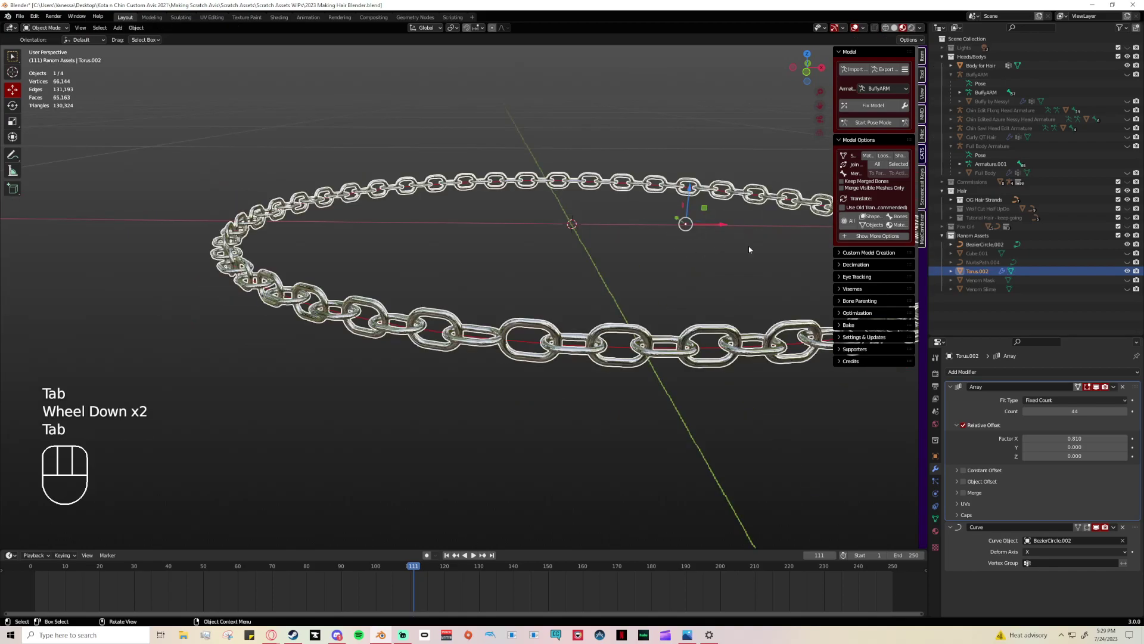
scroll(518, 335, up, 1)
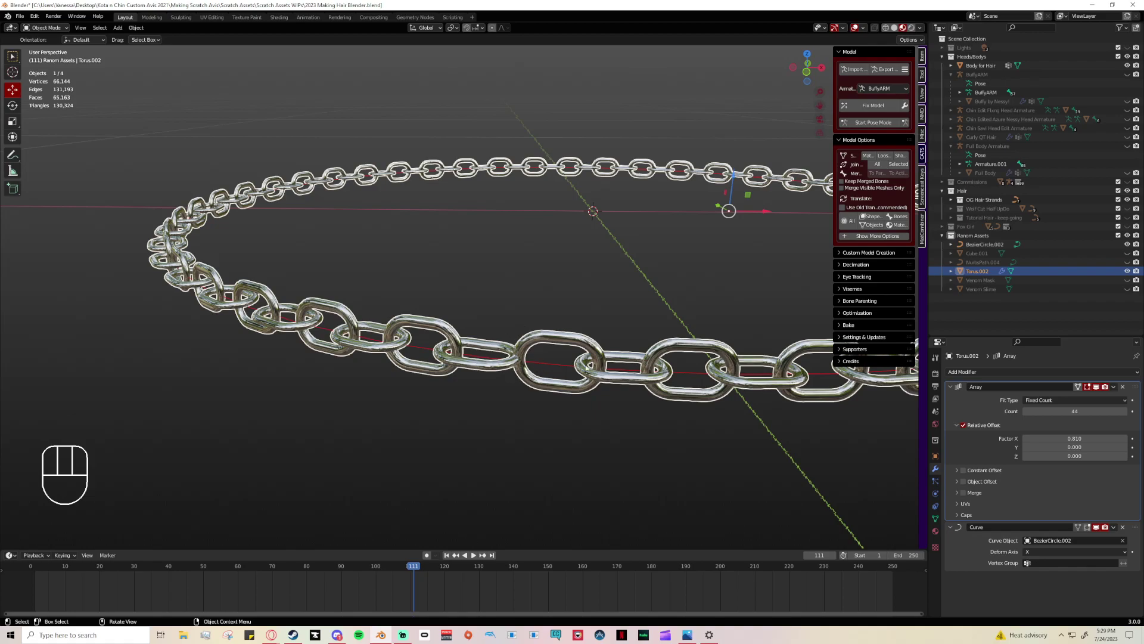
Step: Compare the ring's closure with one extra link by raising the Array count to 45 and restoring 44
click(1123, 411)
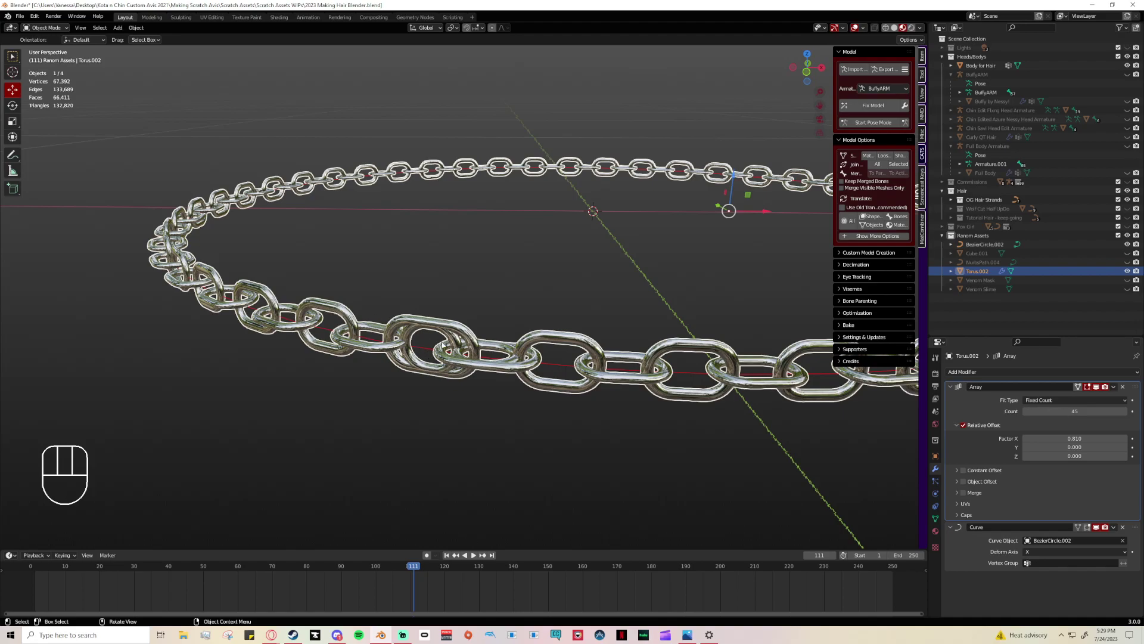
click(1025, 411)
scroll(703, 421, down, 4)
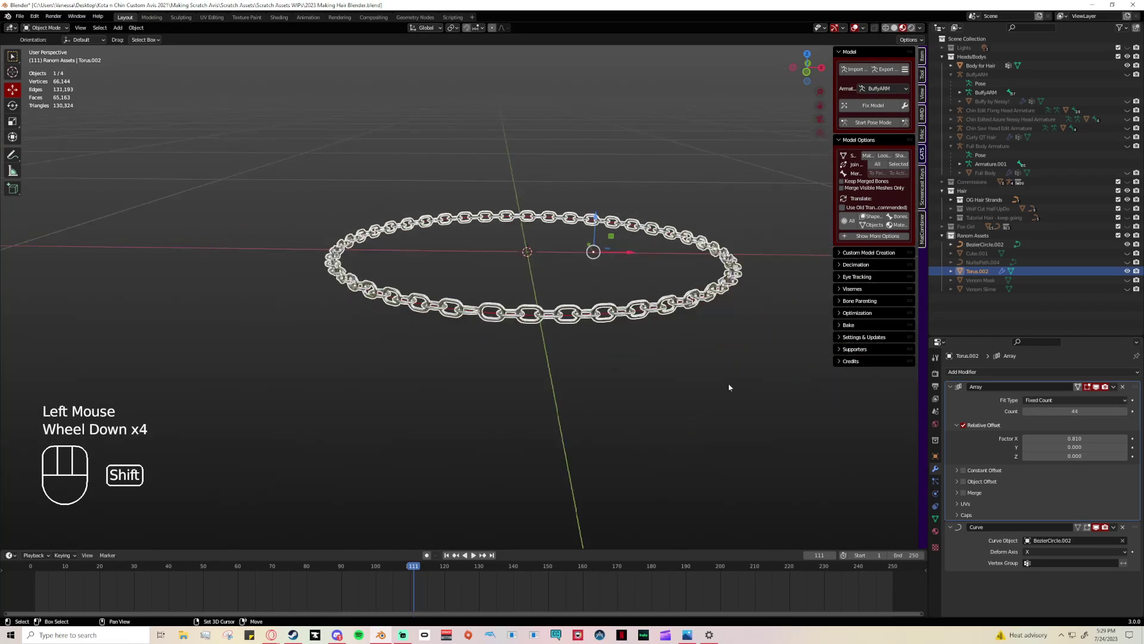
Step: Select the Bezier circle and the chain together and scale them down to about 0.62
shift+middle_drag(729, 387, 674, 429)
click(527, 376)
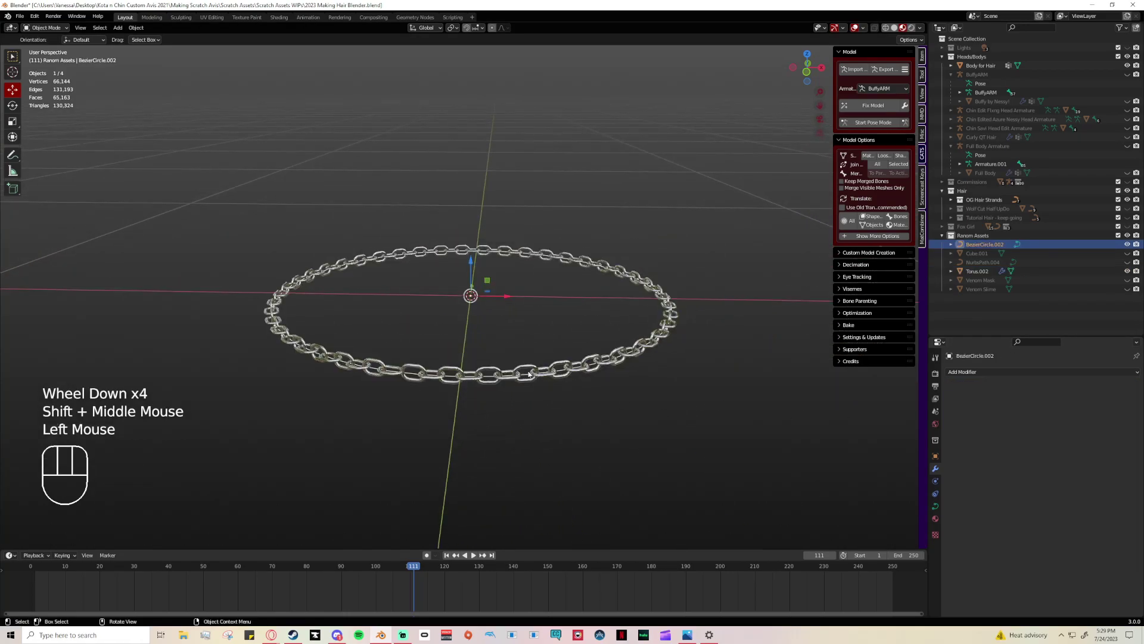
shift+click(529, 375)
key(s)
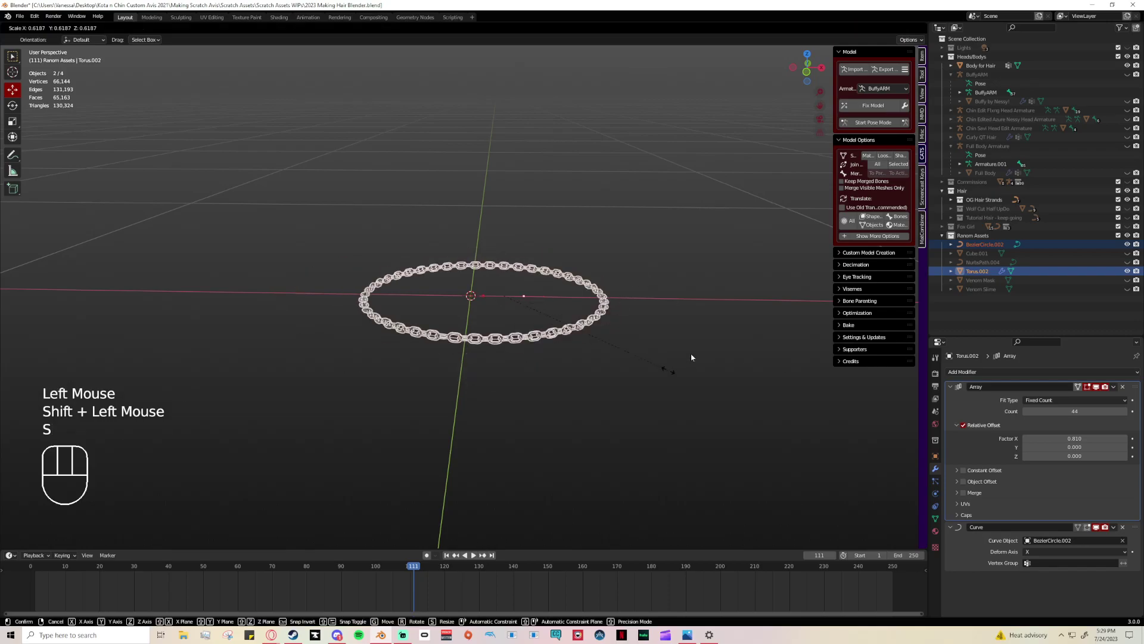
click(692, 357)
Step: Raise the chain and circle vertically to the character's neck height in the front view
click(806, 71)
drag(507, 241, 507, 65)
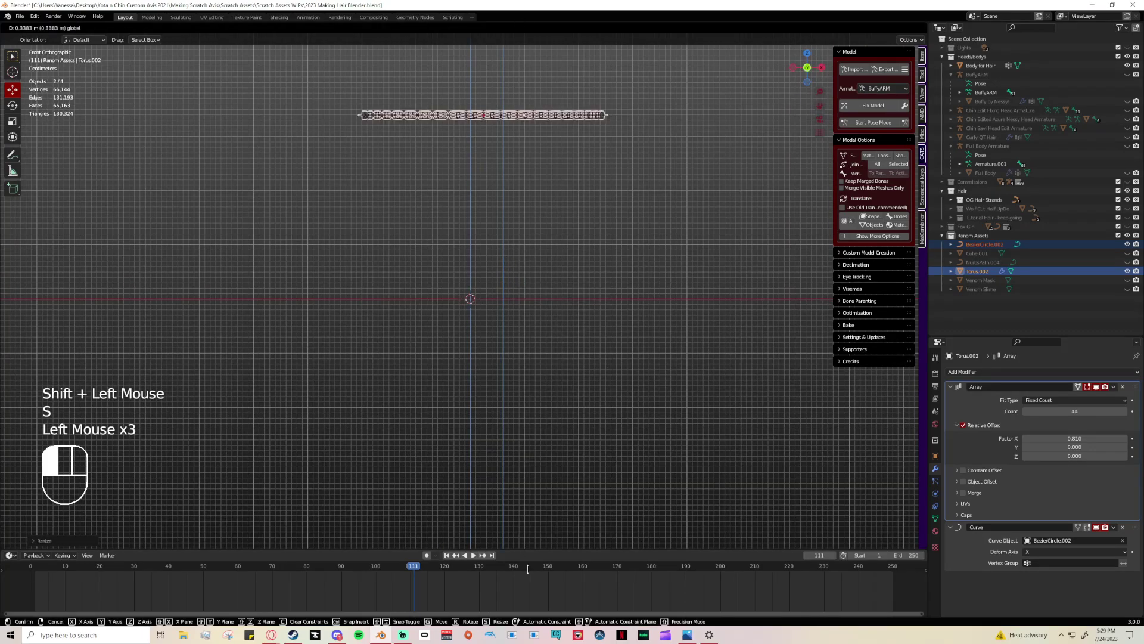
shift+middle_drag(631, 294, 475, 400)
drag(478, 474, 586, 4)
Step: Scale the chain and circle down to about 0.26 to suit the size of the neck
shift+middle_drag(593, 109, 641, 316)
scroll(596, 301, up, 2)
key(s)
mouse_move(568, 287)
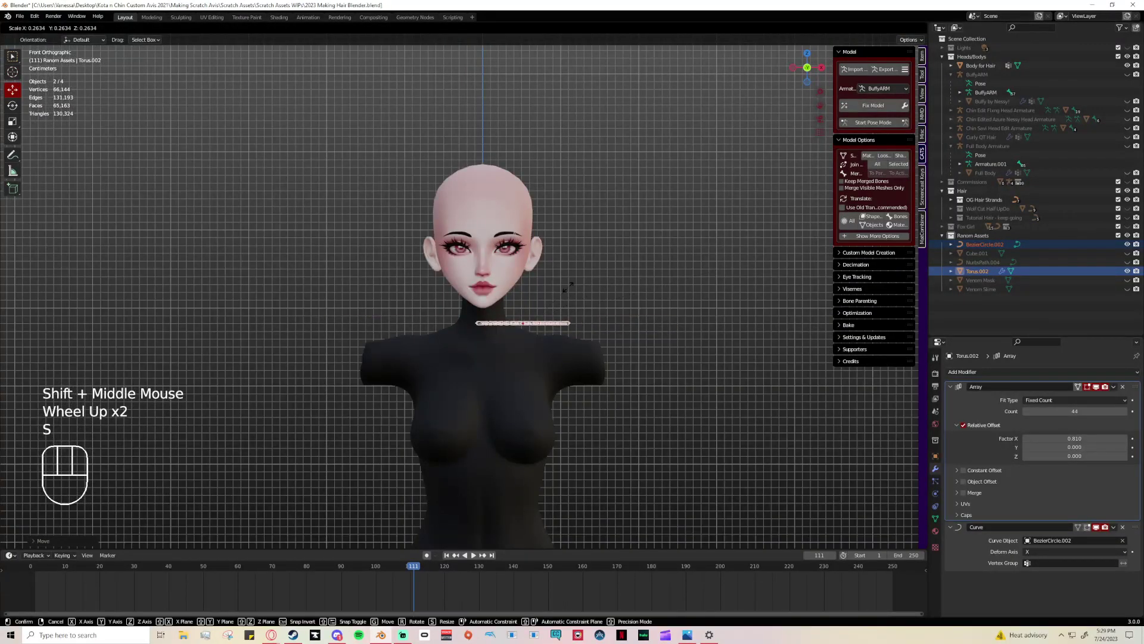
click(529, 329)
Step: Center the chain and circle around the neck along the X and Y axes
drag(528, 324, 489, 318)
mouse_move(488, 318)
middle_down()
mouse_move(441, 321)
mouse_move(484, 322)
middle_up()
drag(517, 322, 536, 323)
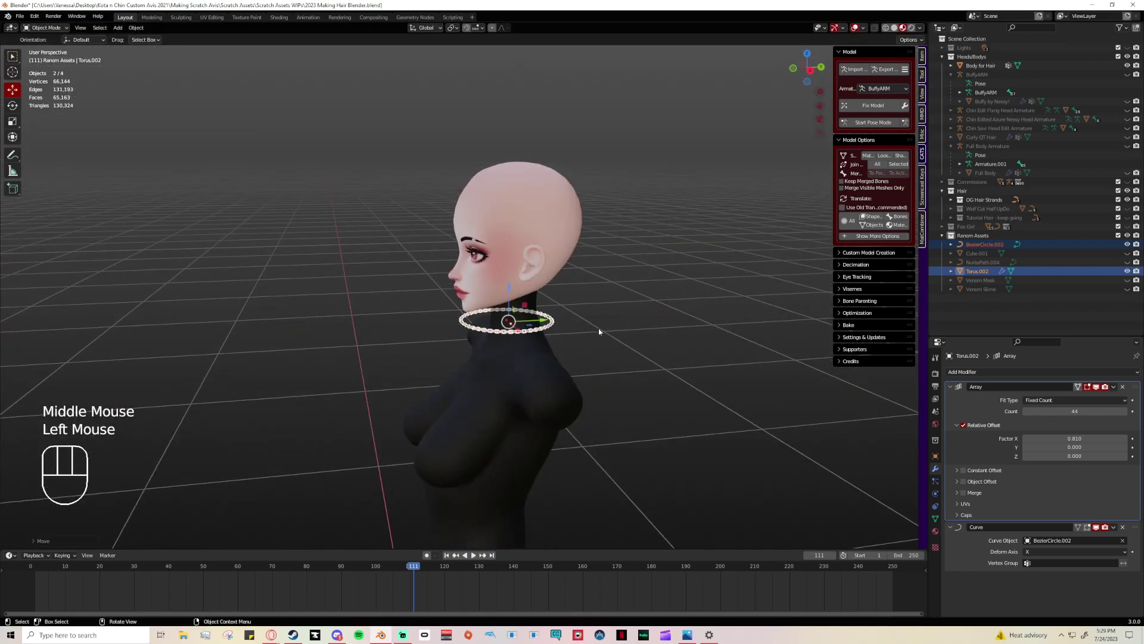
Step: Select only the Bezier circle and open its control points for editing in Edit Mode
scroll(598, 328, up, 2)
key(Tab)
click(615, 351)
key(Tab)
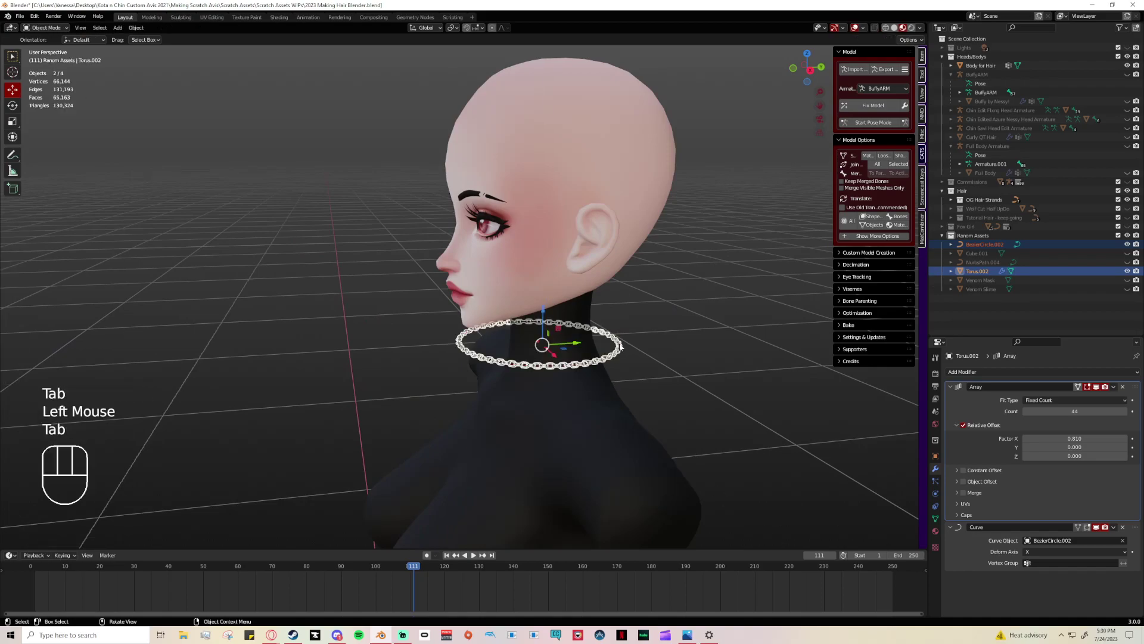
click(985, 244)
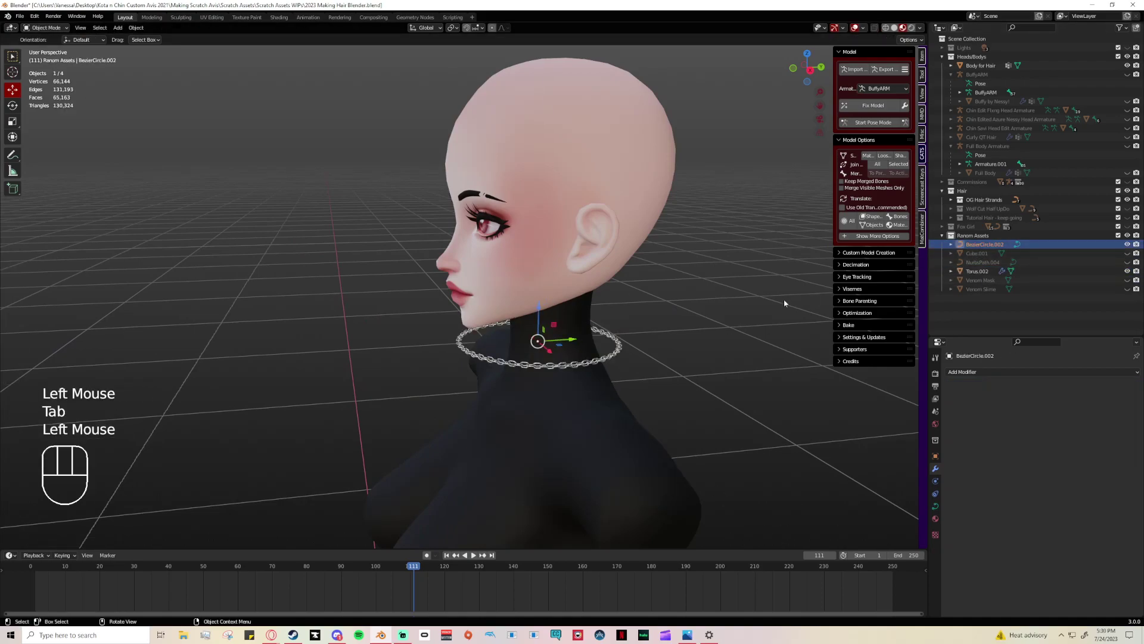
key(Tab)
scroll(536, 358, up, 1)
middle_drag(537, 358, 567, 357)
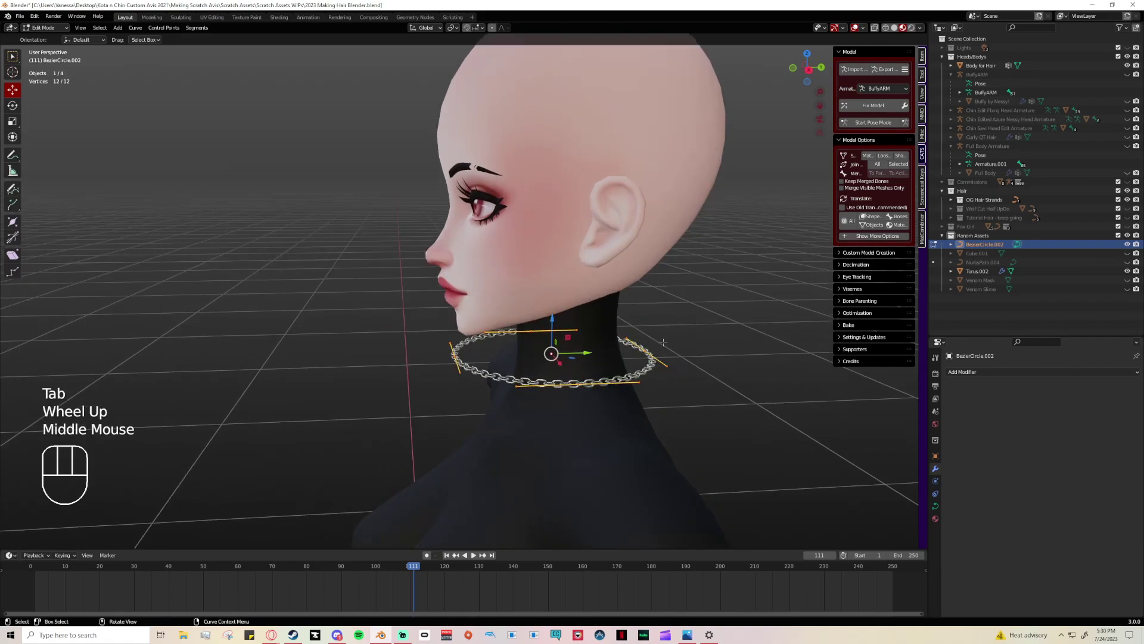
Step: Move the circle's back control point up and in toward the nape of the neck in the side view
click(645, 351)
click(809, 69)
drag(637, 347, 610, 320)
Step: Switch the viewport to solid shading and lower the circle's front control point toward the upper chest
click(894, 28)
click(451, 350)
mouse_move(451, 350)
mouse_down()
mouse_move(454, 376)
mouse_move(449, 340)
mouse_move(462, 401)
mouse_move(491, 404)
mouse_up()
click(449, 341)
Step: In a straight-on view, move the Bezier circle's two side control points inward toward the sides of the neck
middle_drag(490, 403, 669, 285)
click(670, 285)
click(806, 68)
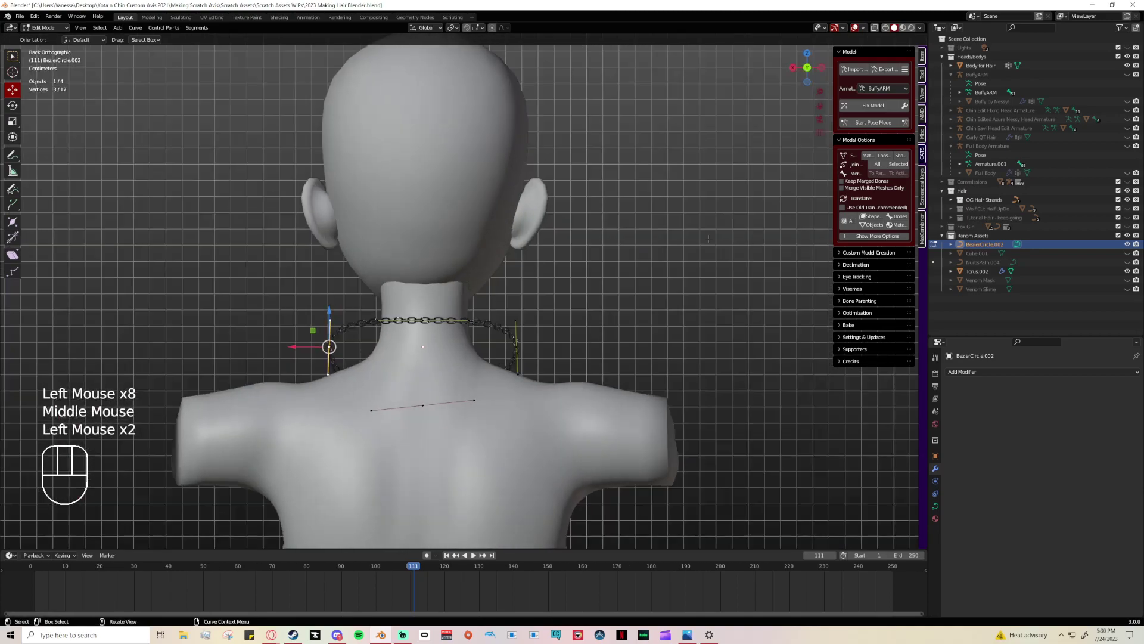
click(807, 68)
drag(598, 344, 560, 344)
click(409, 345)
drag(409, 345, 455, 347)
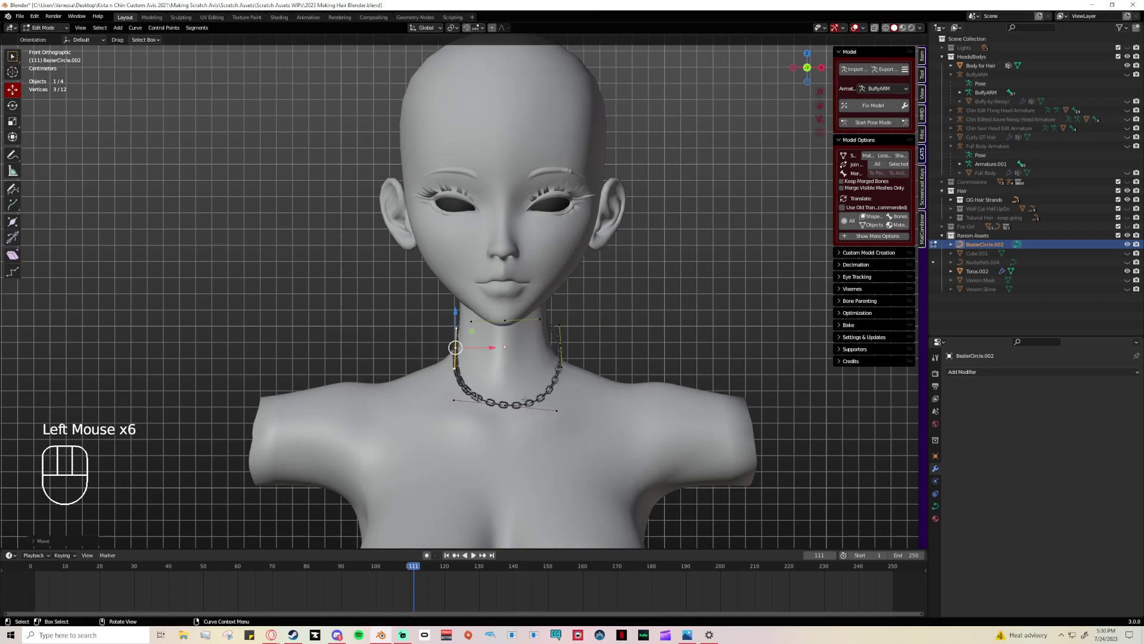
Step: Fine-tune the spacing of the circle's two side control points around the neck in the front view and return to Object Mode
click(562, 346)
drag(562, 341, 554, 340)
click(455, 347)
drag(455, 348, 448, 348)
middle_drag(448, 348, 648, 390)
click(309, 318)
middle_drag(309, 318, 624, 425)
scroll(581, 391, up, 2)
key(Tab)
Step: Select the chain, set its Array modifier count to 31, and deselect it
click(721, 420)
click(631, 371)
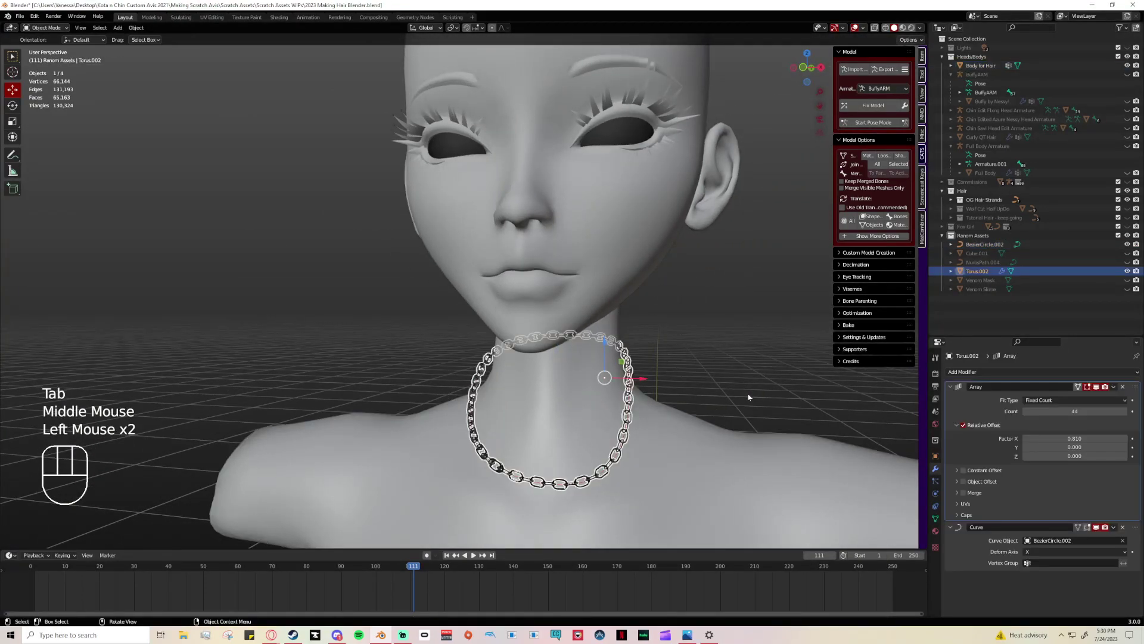
click(1026, 411)
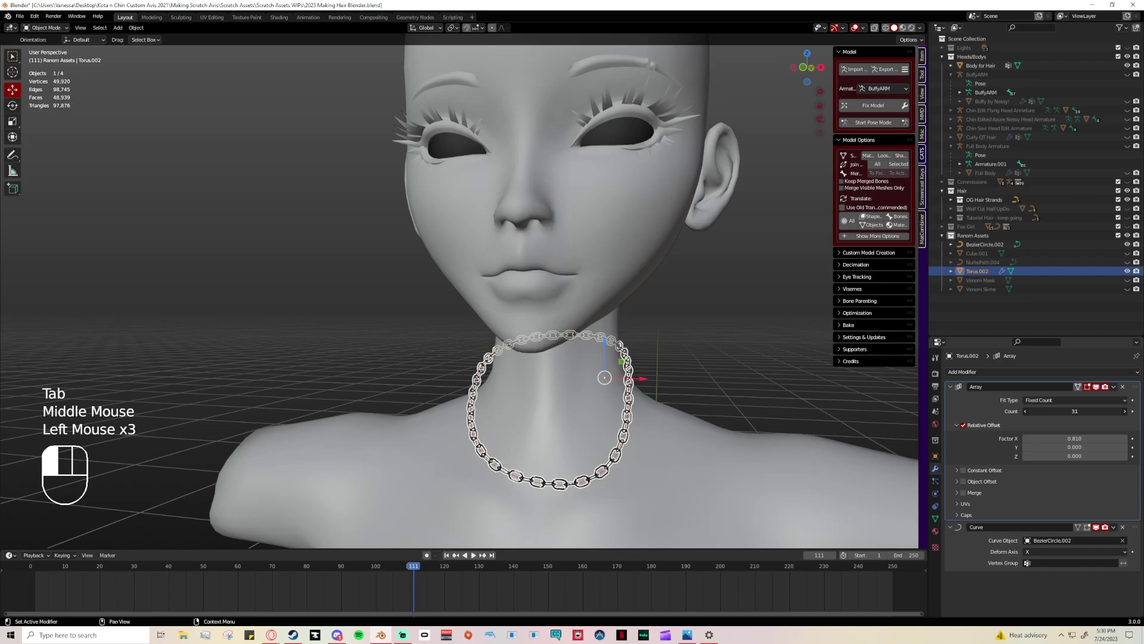
click(745, 400)
key(Tab)
key(Tab)
click(715, 405)
Step: Examine how the chain necklace sits around the neck and upper chest from front and angled views, both near and far
middle_drag(711, 428, 736, 423)
scroll(736, 423, down, 4)
scroll(734, 420, up, 3)
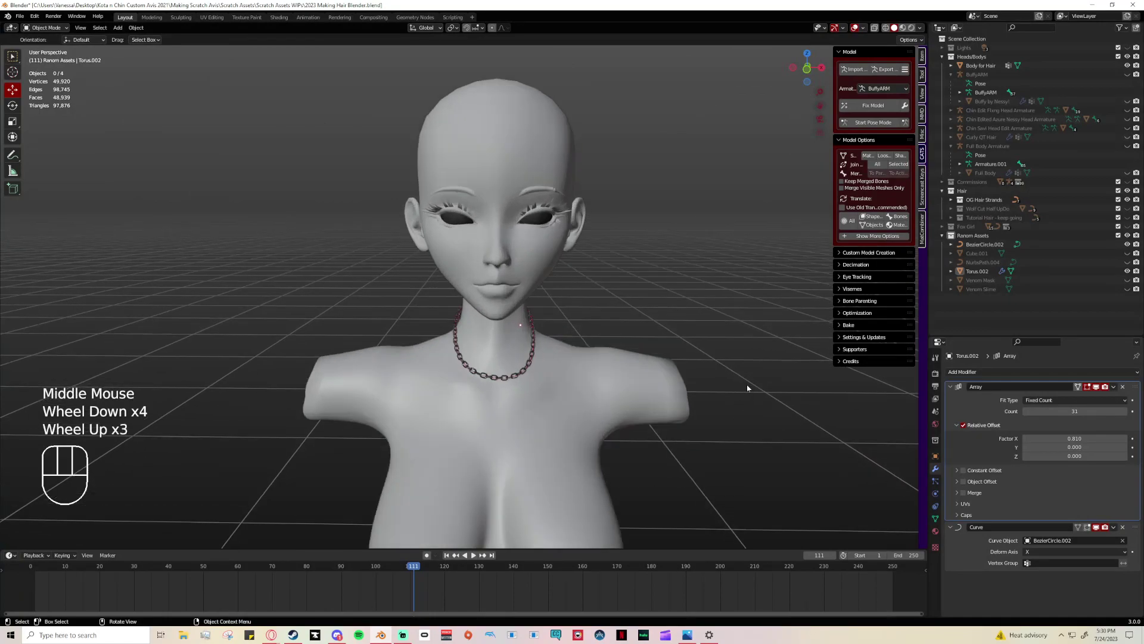
scroll(745, 396, down, 1)
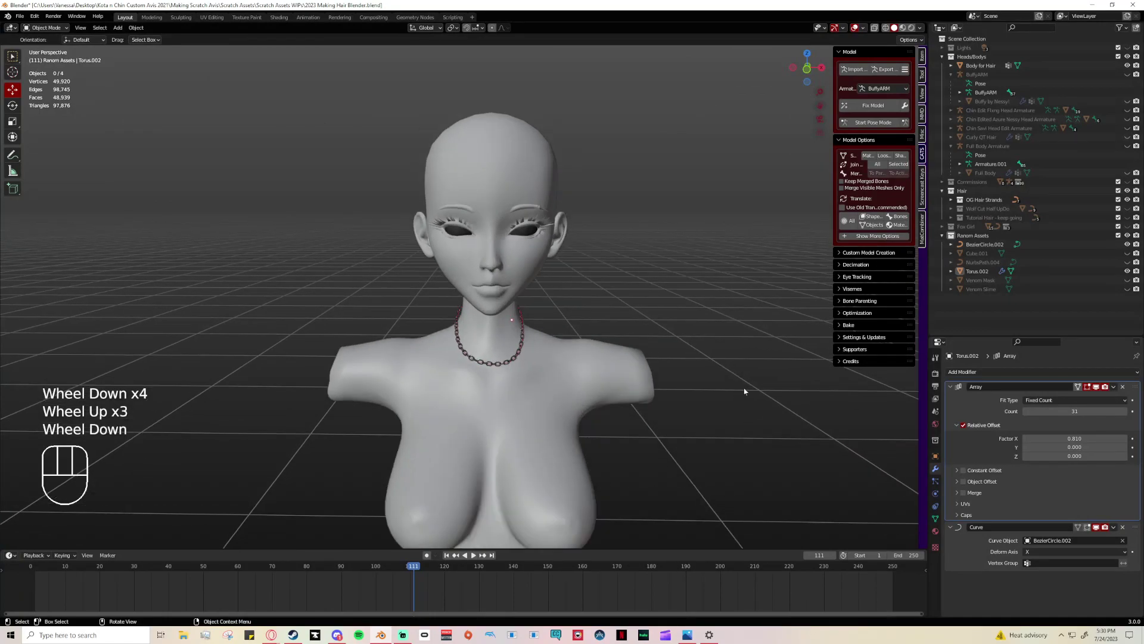
scroll(689, 440, down, 2)
middle_drag(713, 449, 699, 350)
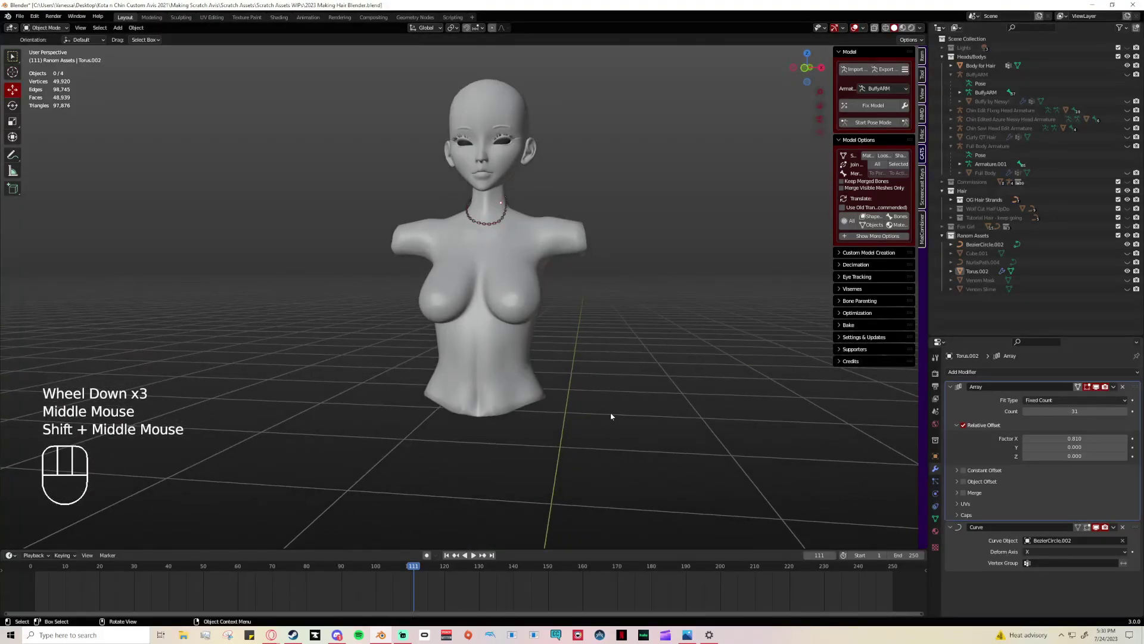
middle_drag(611, 416, 620, 426)
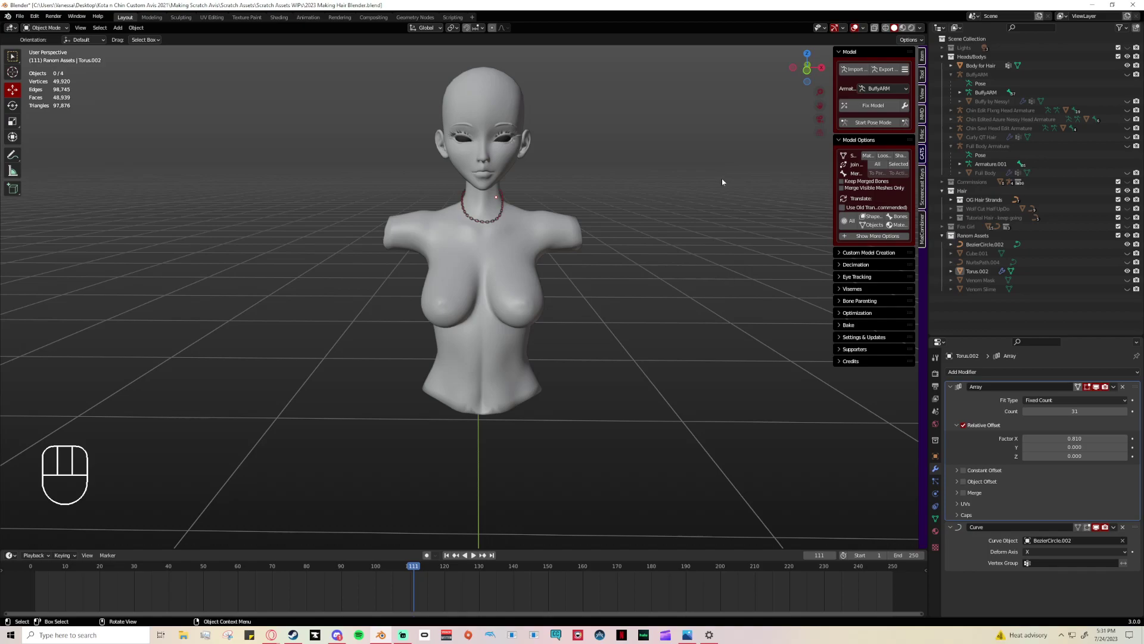
scroll(507, 199, up, 2)
mouse_move(507, 199)
middle_down()
mouse_move(892, 212)
mouse_move(513, 203)
middle_up()
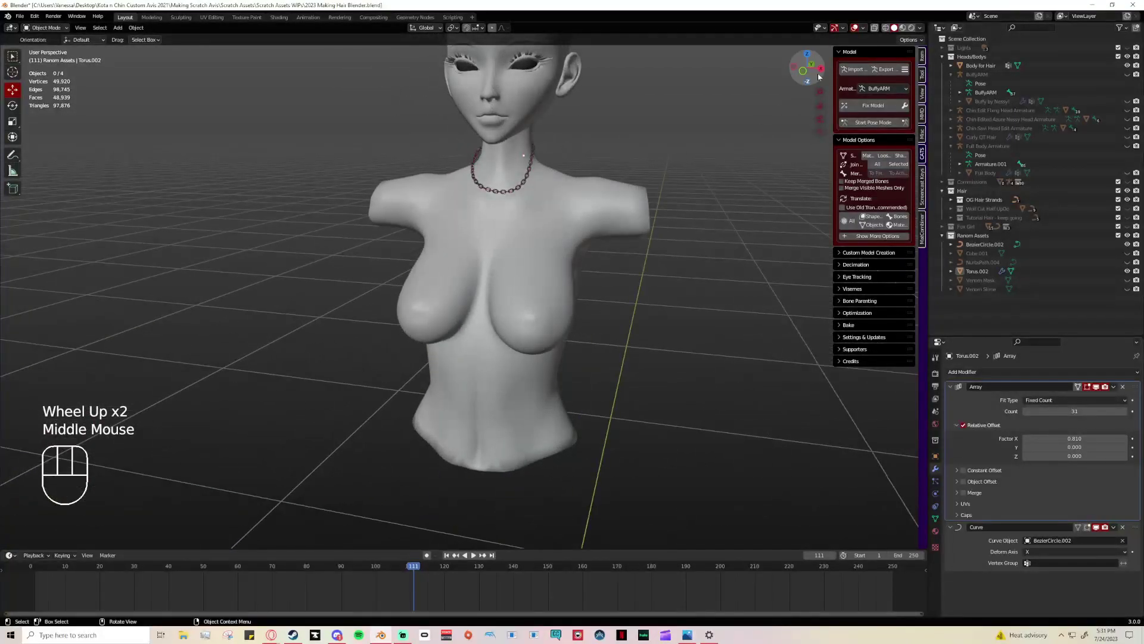
click(803, 71)
shift+middle_drag(560, 161, 562, 248)
scroll(488, 238, up, 3)
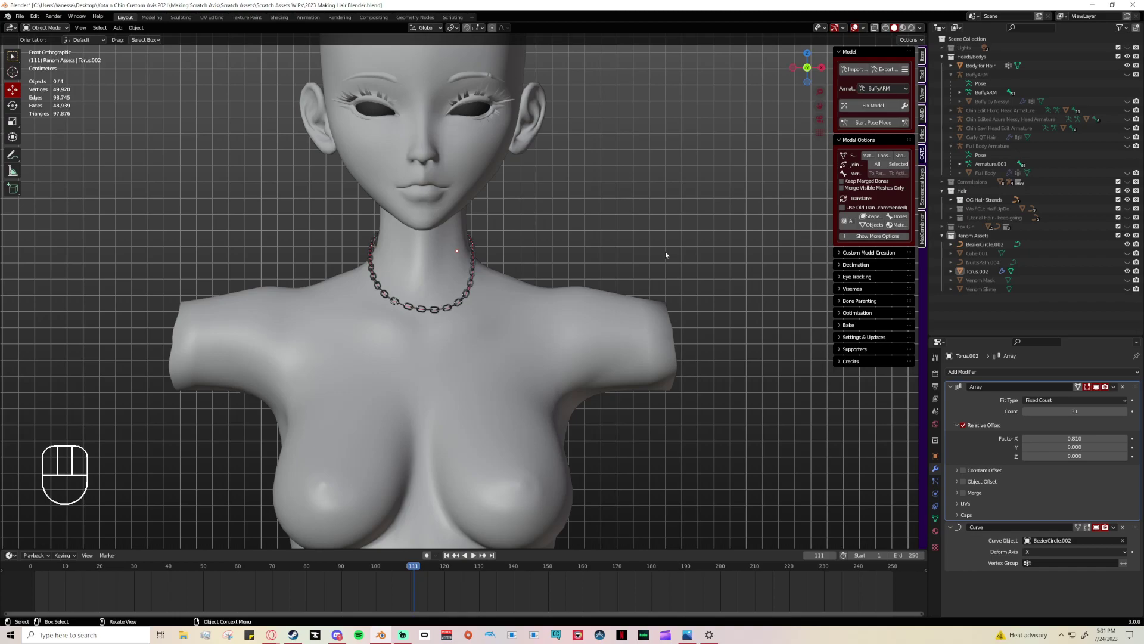
scroll(667, 220, up, 2)
middle_drag(473, 305, 702, 187)
scroll(348, 306, down, 2)
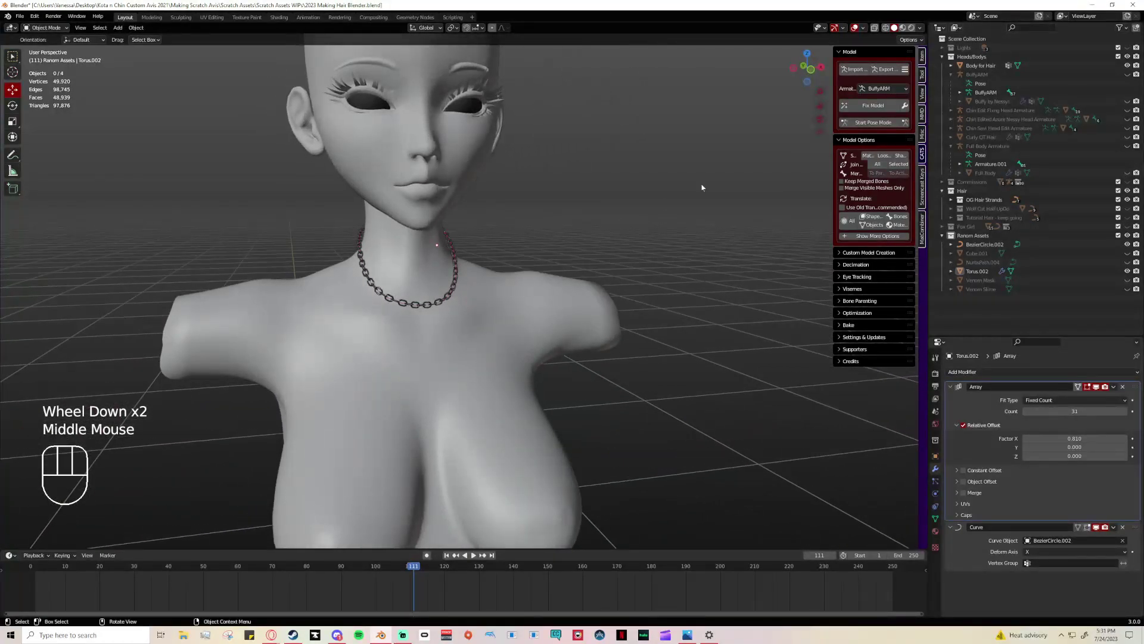
click(807, 67)
shift+middle_drag(549, 292, 613, 309)
scroll(652, 299, down, 1)
scroll(627, 307, up, 2)
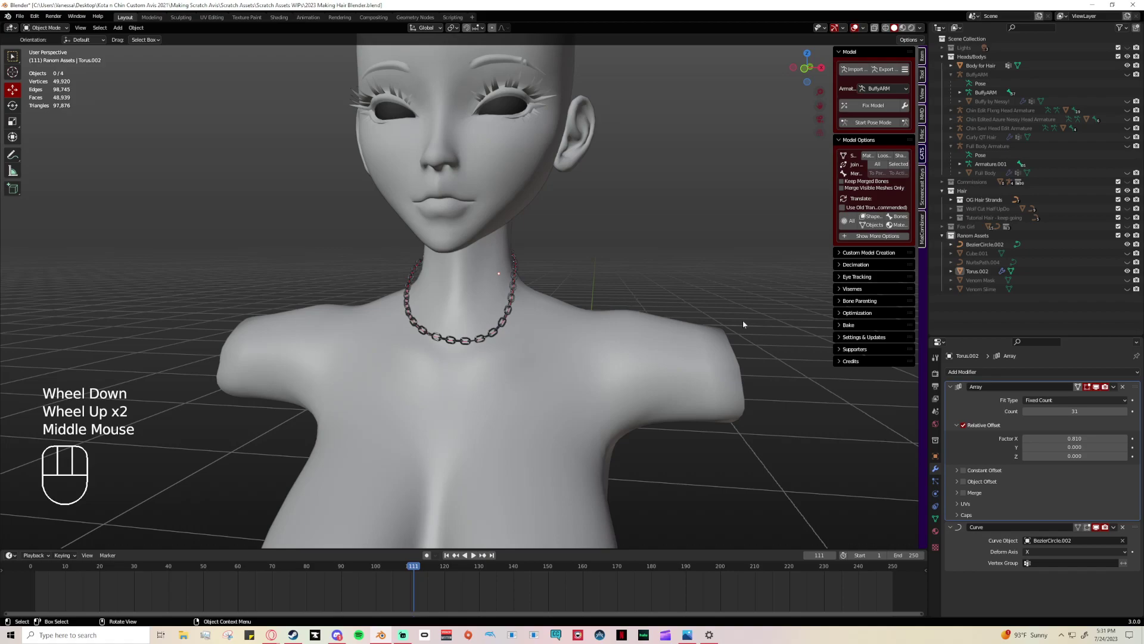